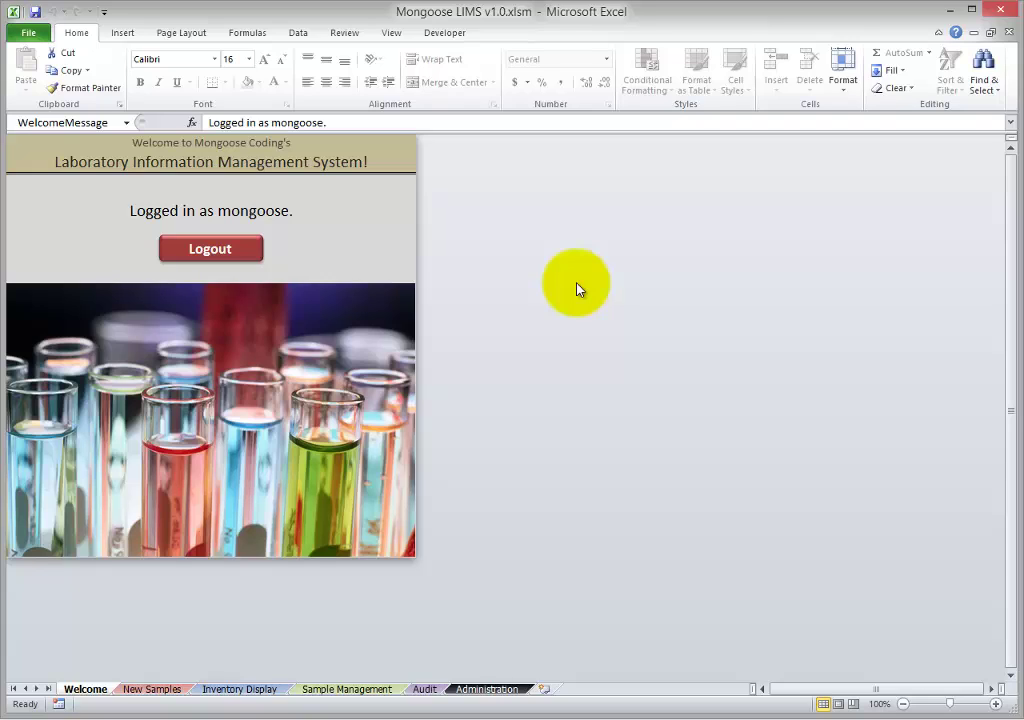
# Step: Switch to the Inventory Display sheet showing LN#1 box 1 and FREEZER#1 box 1
pyautogui.click(258, 688)
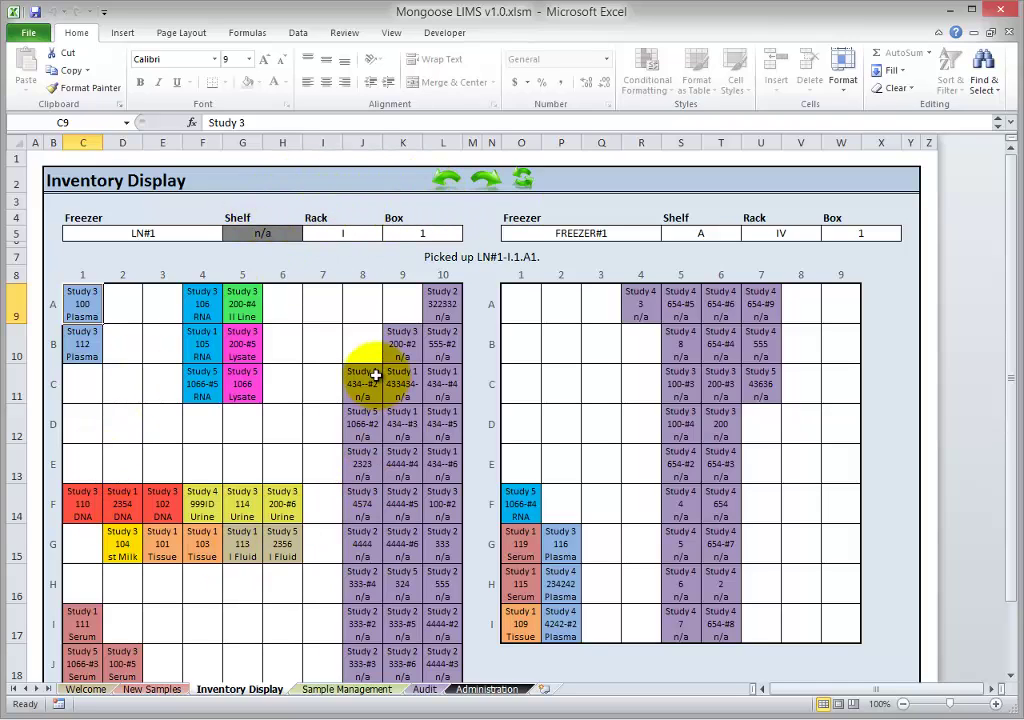
pyautogui.click(183, 234)
pyautogui.hotkey('alt', 'Down')
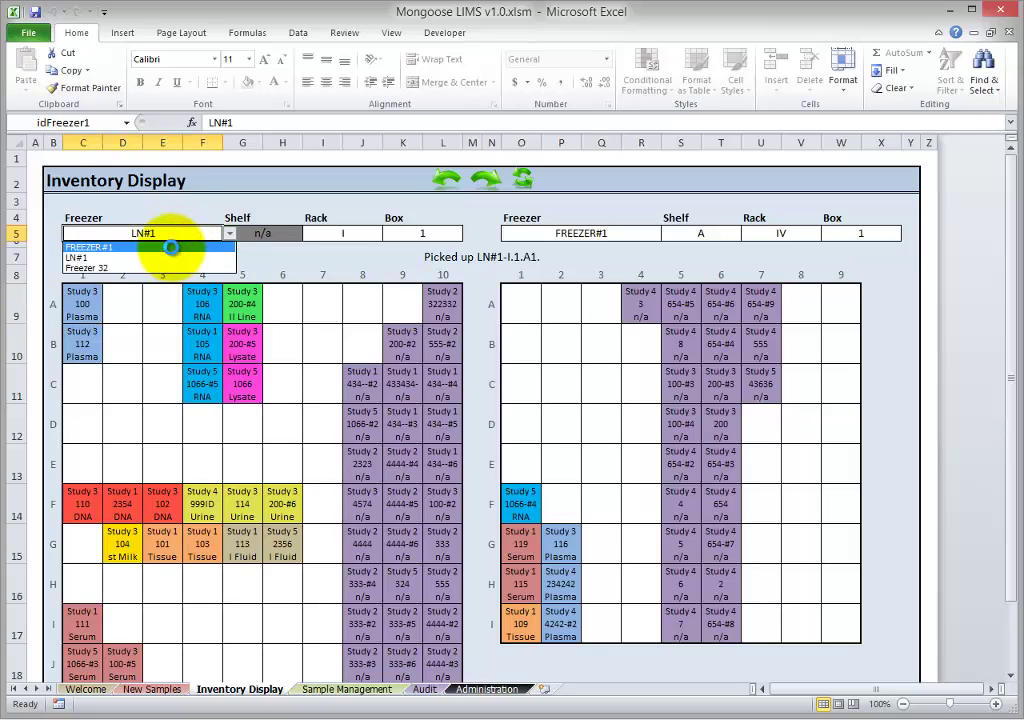
pyautogui.click(171, 247)
pyautogui.click(263, 234)
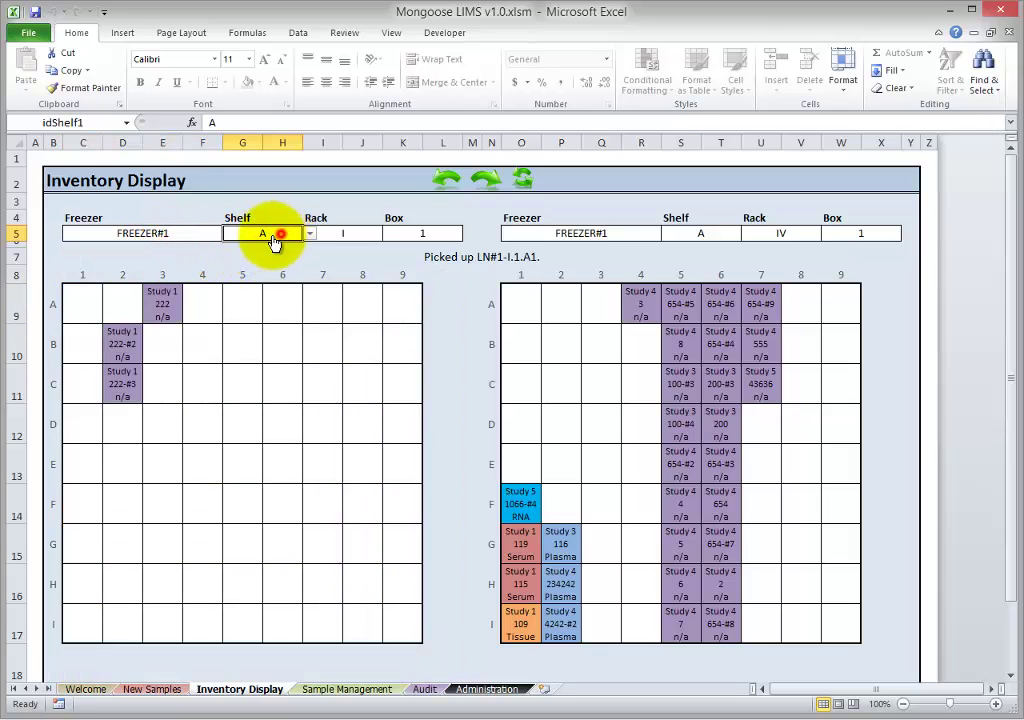
pyautogui.hotkey('alt', 'Down')
pyautogui.click(235, 267)
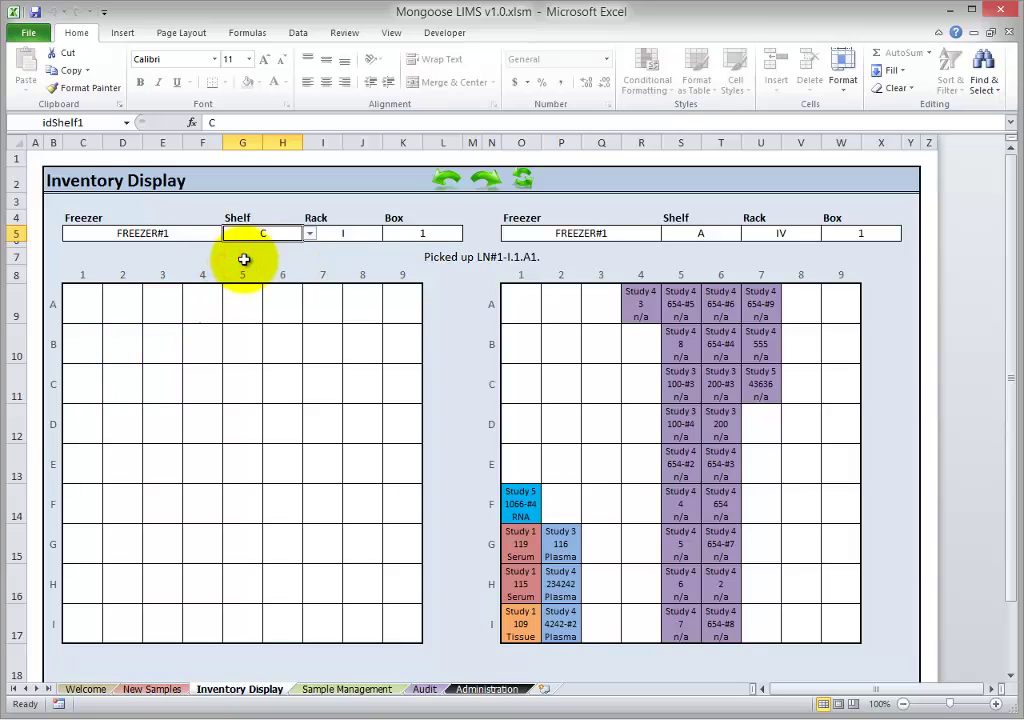
pyautogui.click(184, 237)
pyautogui.hotkey('alt', 'Down')
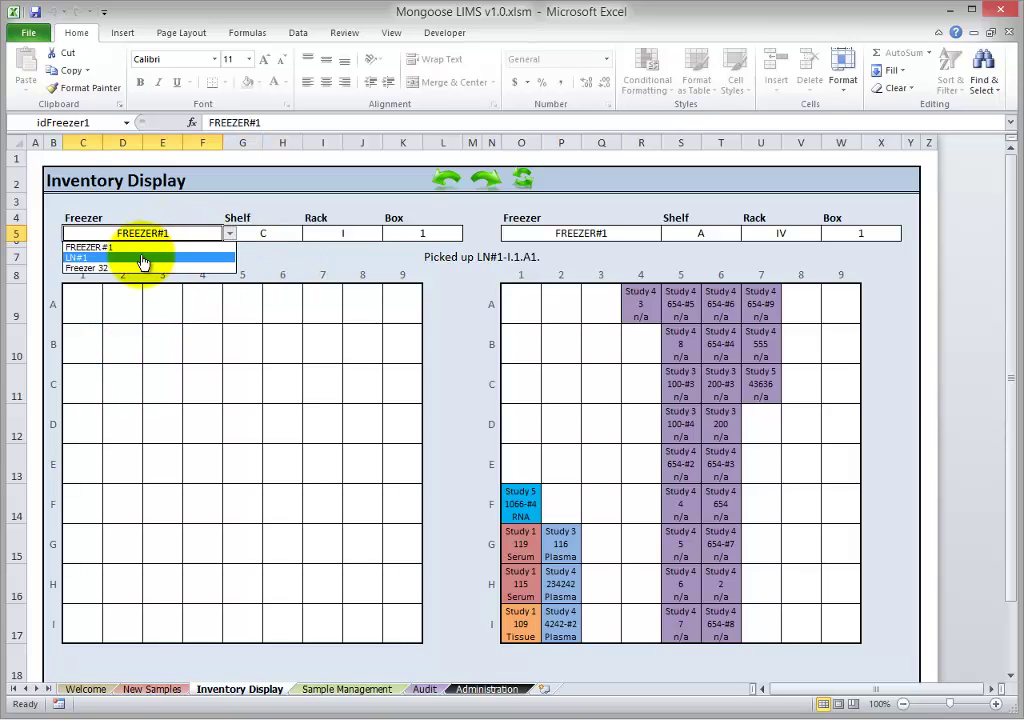
pyautogui.click(141, 256)
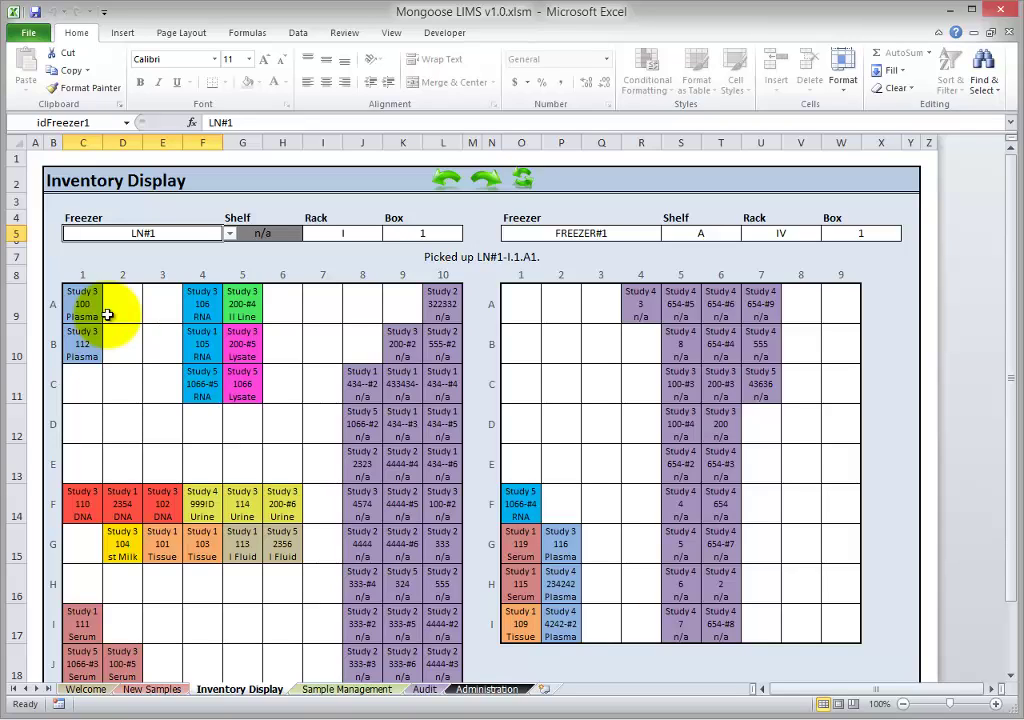
pyautogui.moveTo(84, 312); pyautogui.dragTo(85, 332)
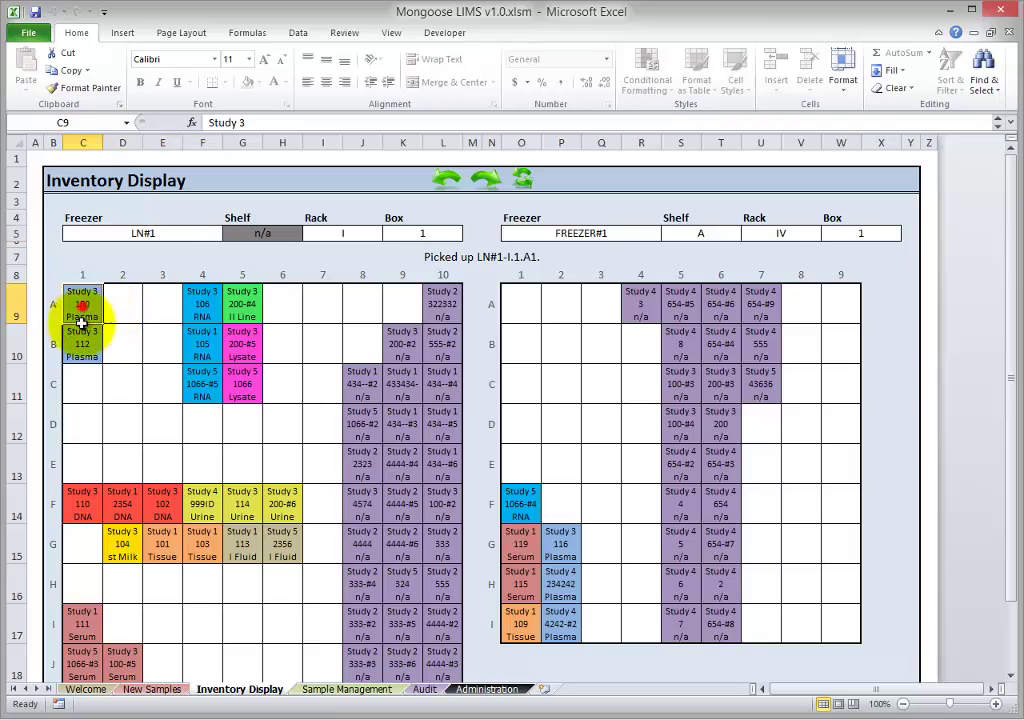
pyautogui.moveTo(84, 500); pyautogui.dragTo(167, 482)
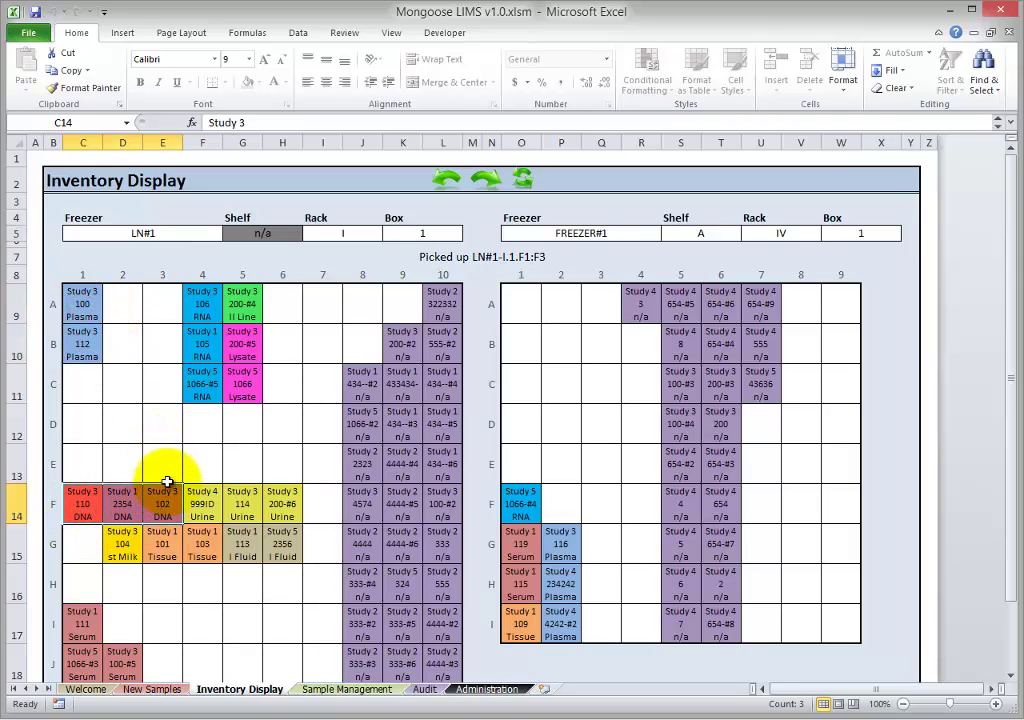
pyautogui.click(360, 376)
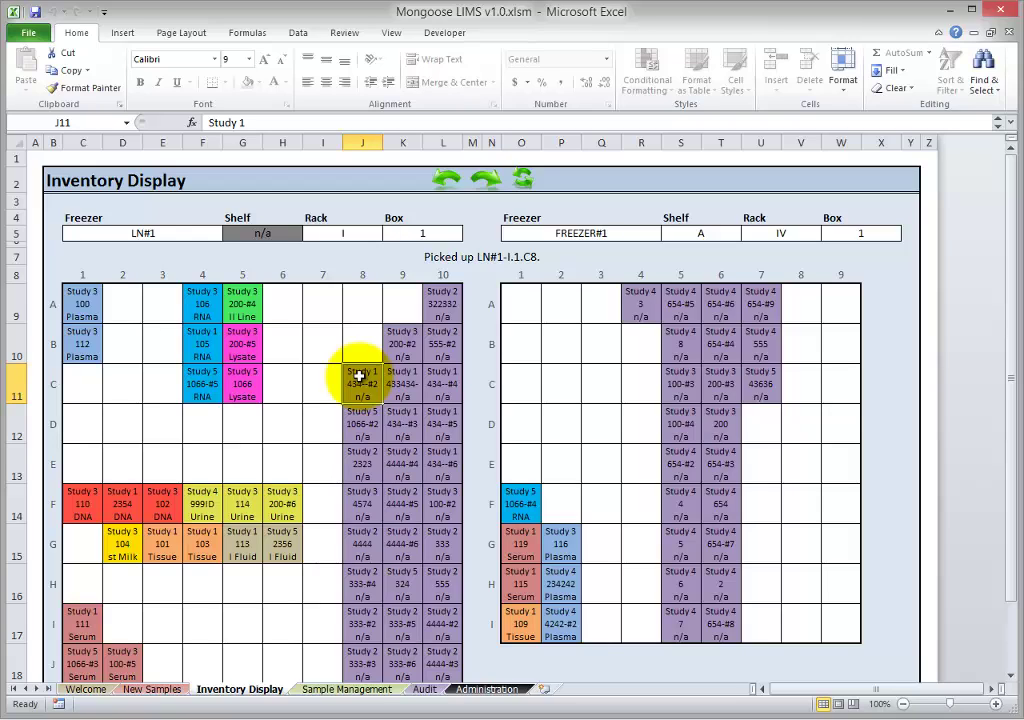
pyautogui.click(640, 310)
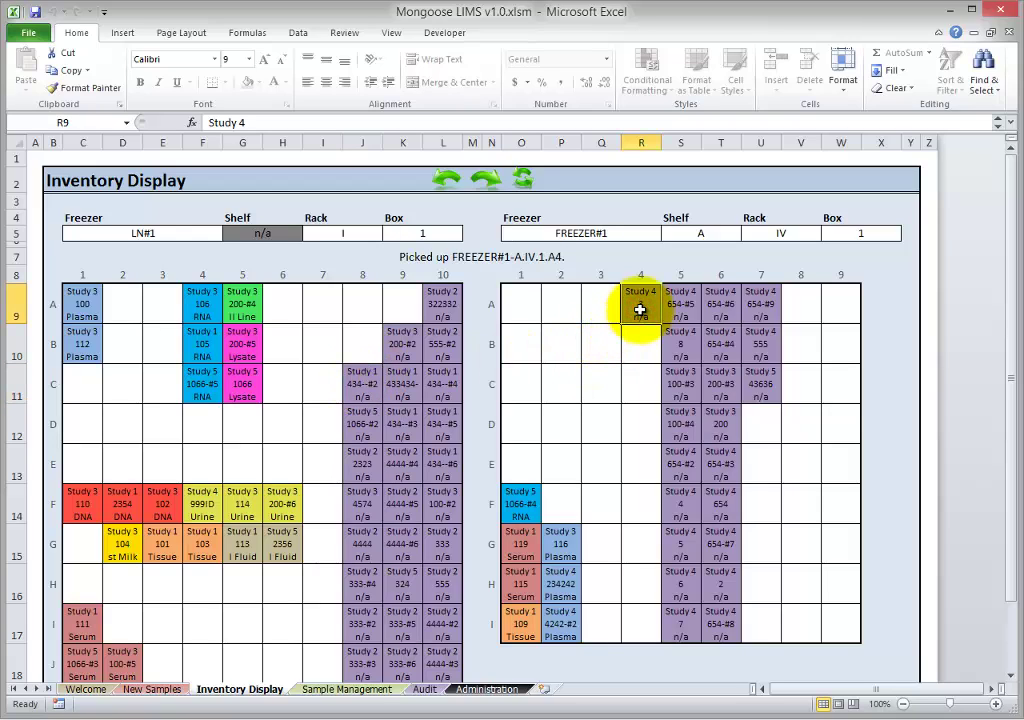
pyautogui.click(608, 340)
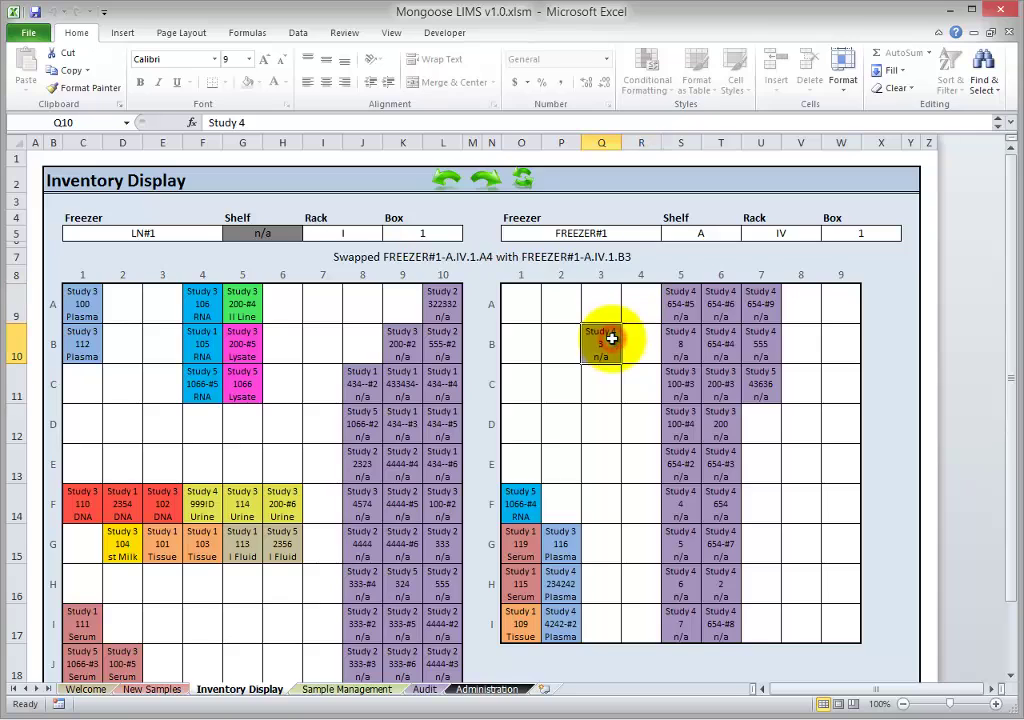
pyautogui.click(560, 377)
pyautogui.click(561, 305)
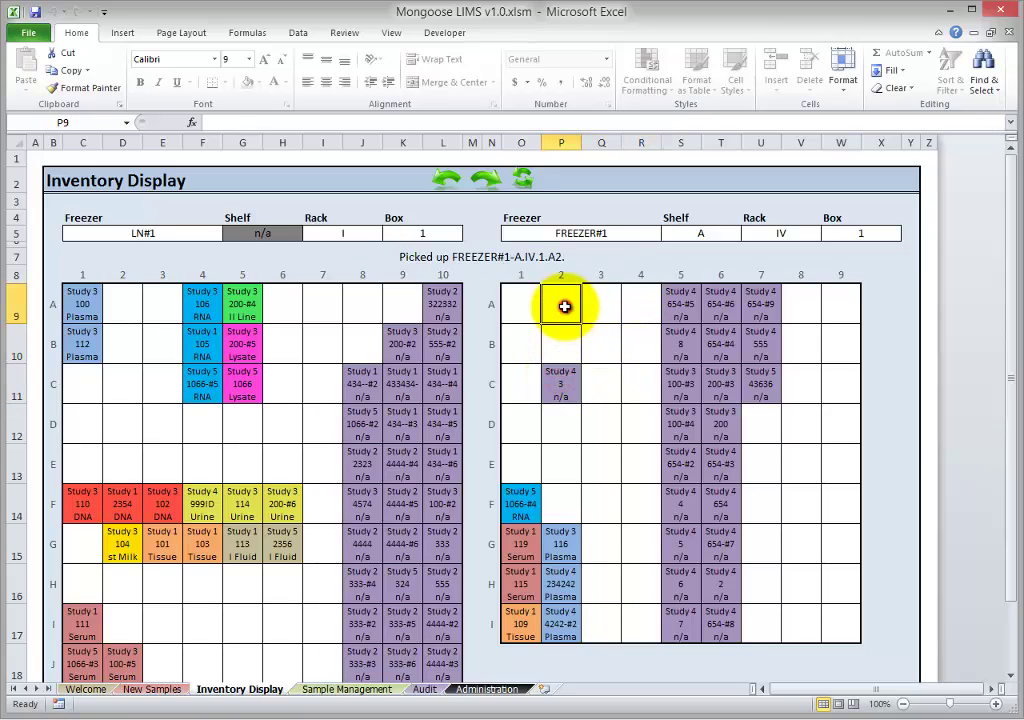
pyautogui.click(645, 305)
pyautogui.moveTo(528, 500); pyautogui.dragTo(567, 613)
pyautogui.click(528, 343)
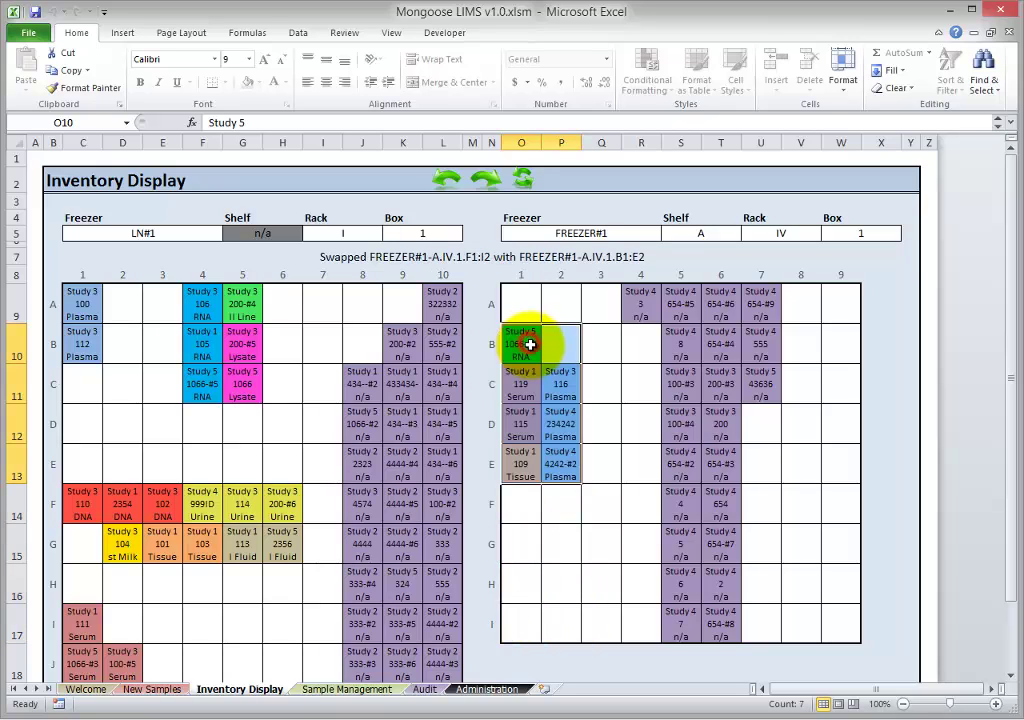
pyautogui.click(603, 485)
pyautogui.click(286, 304)
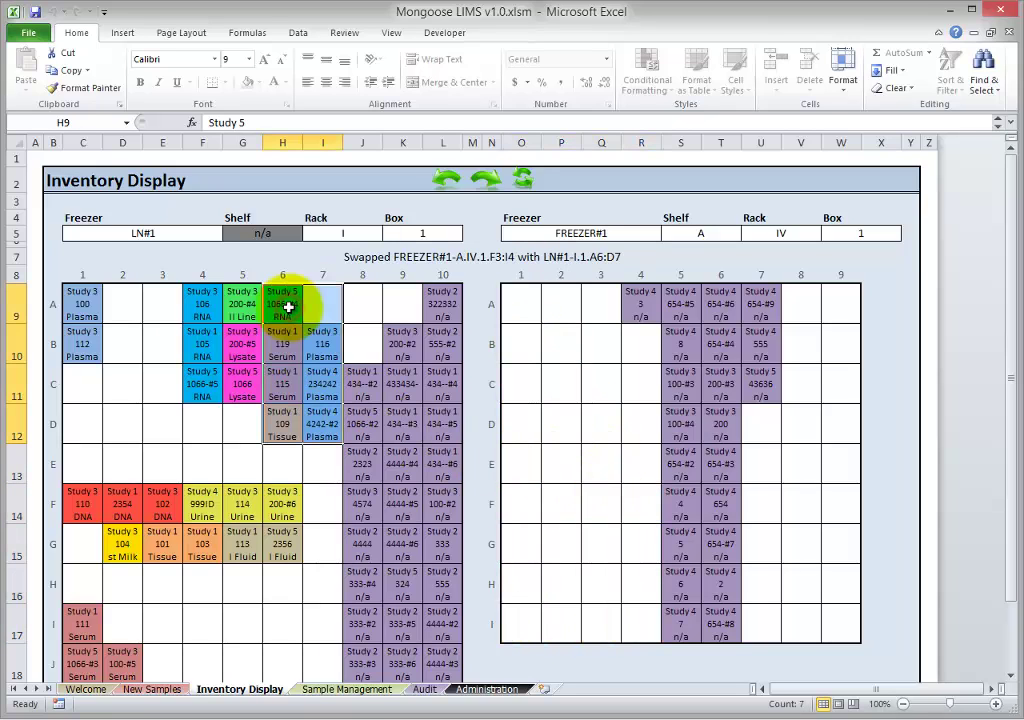
pyautogui.click(206, 296)
pyautogui.click(96, 418)
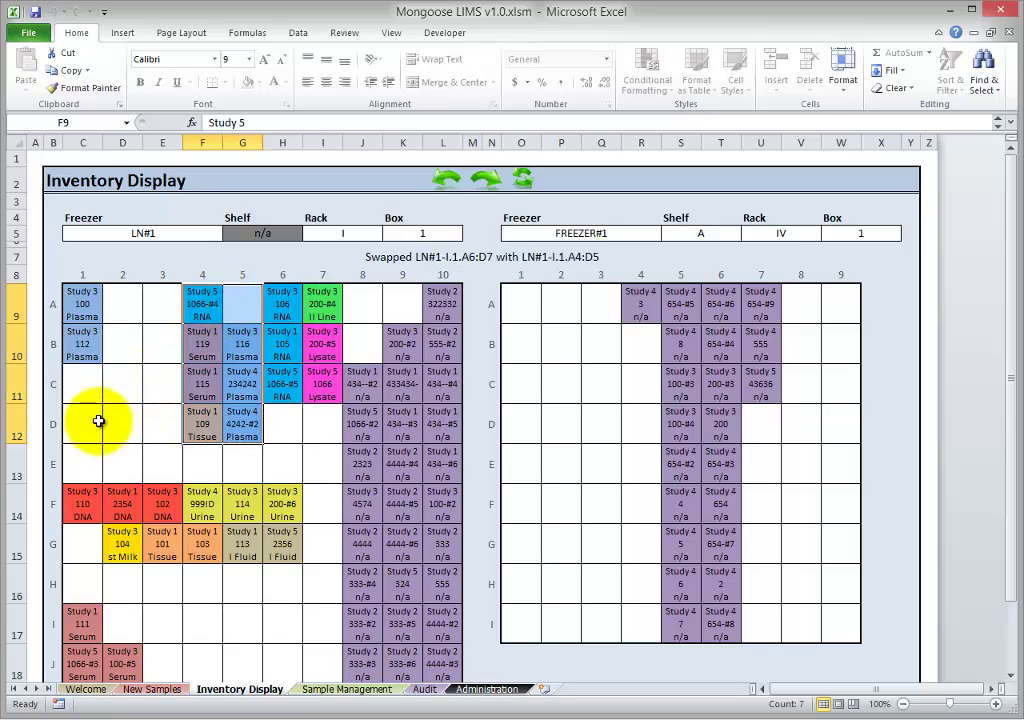
pyautogui.click(438, 185)
pyautogui.click(438, 185)
pyautogui.click(438, 185)
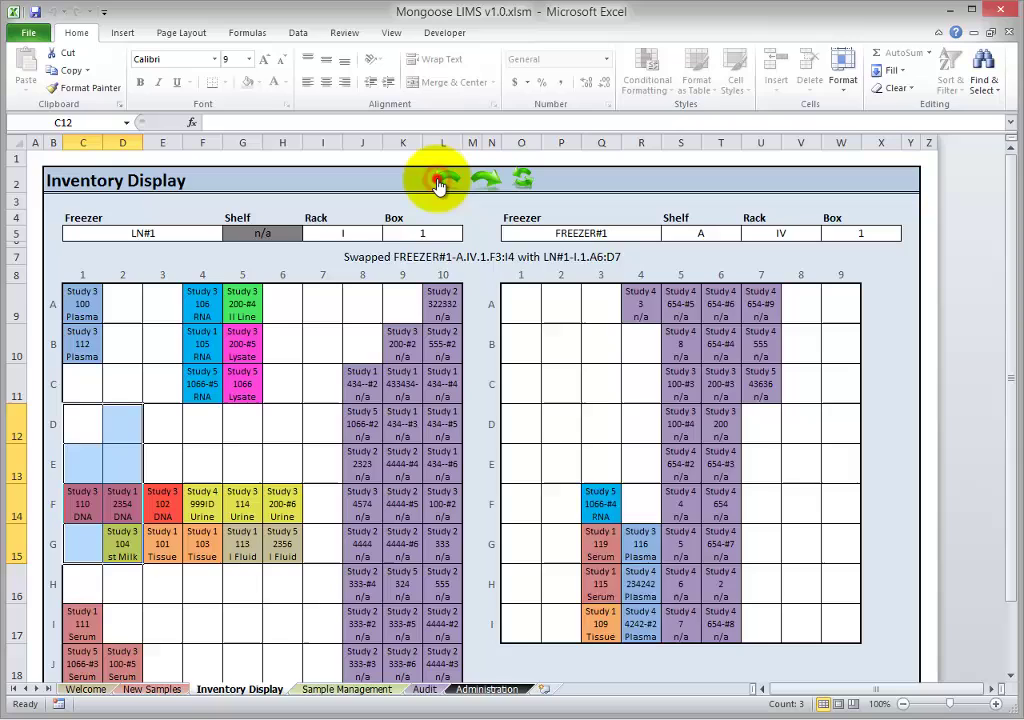
pyautogui.click(438, 185)
pyautogui.click(438, 185)
pyautogui.click(438, 185)
pyautogui.click(438, 185)
pyautogui.click(438, 185)
pyautogui.click(438, 185)
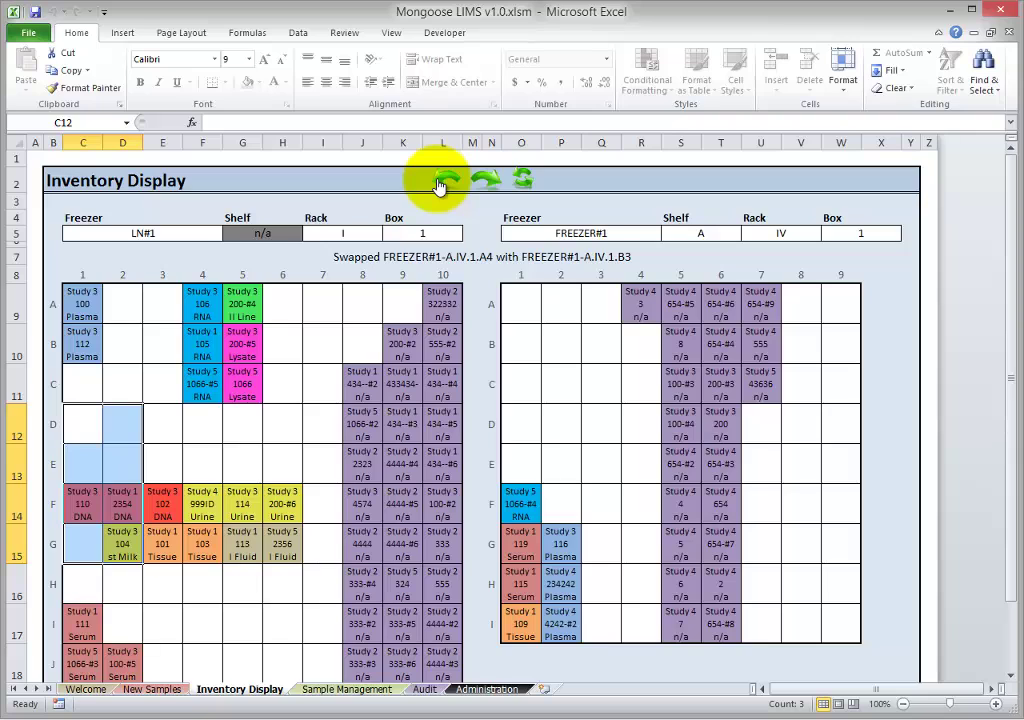
pyautogui.click(440, 185)
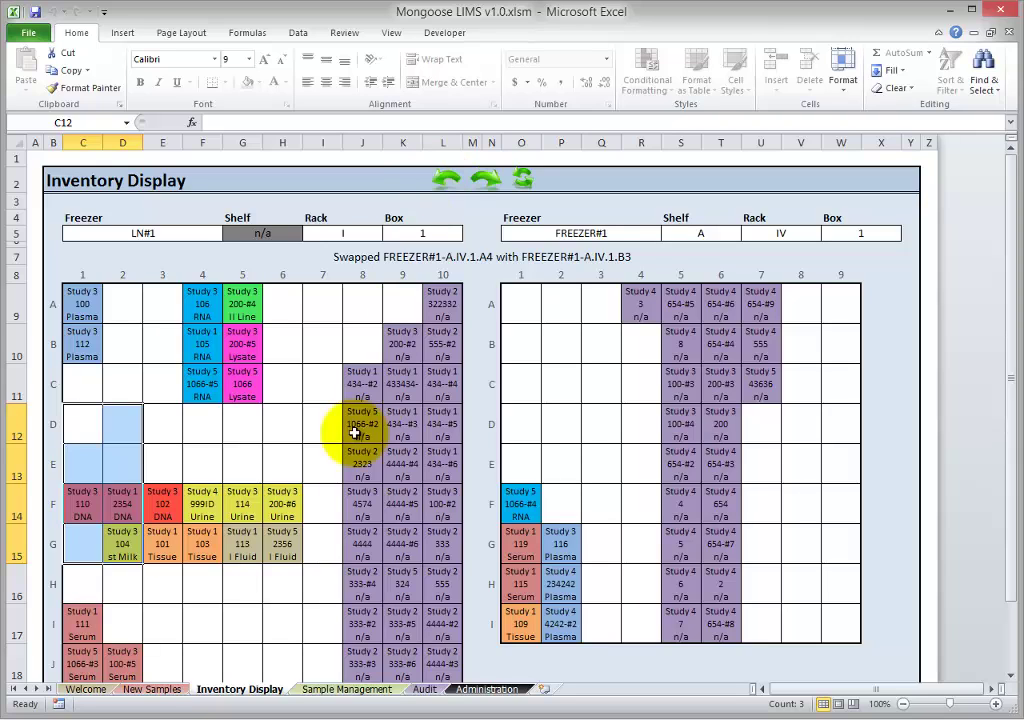
# Step: On the New Samples sheet, fill the first inventory row with Study 2 and vial ID 20MC01
pyautogui.click(152, 690)
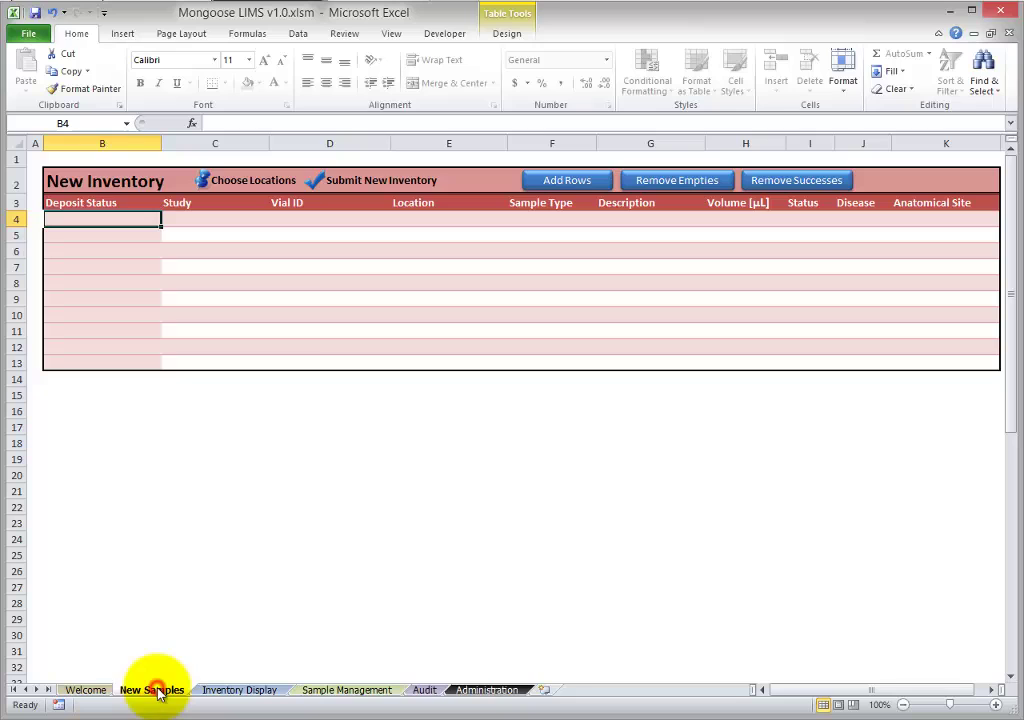
pyautogui.moveTo(210, 219); pyautogui.dragTo(960, 361)
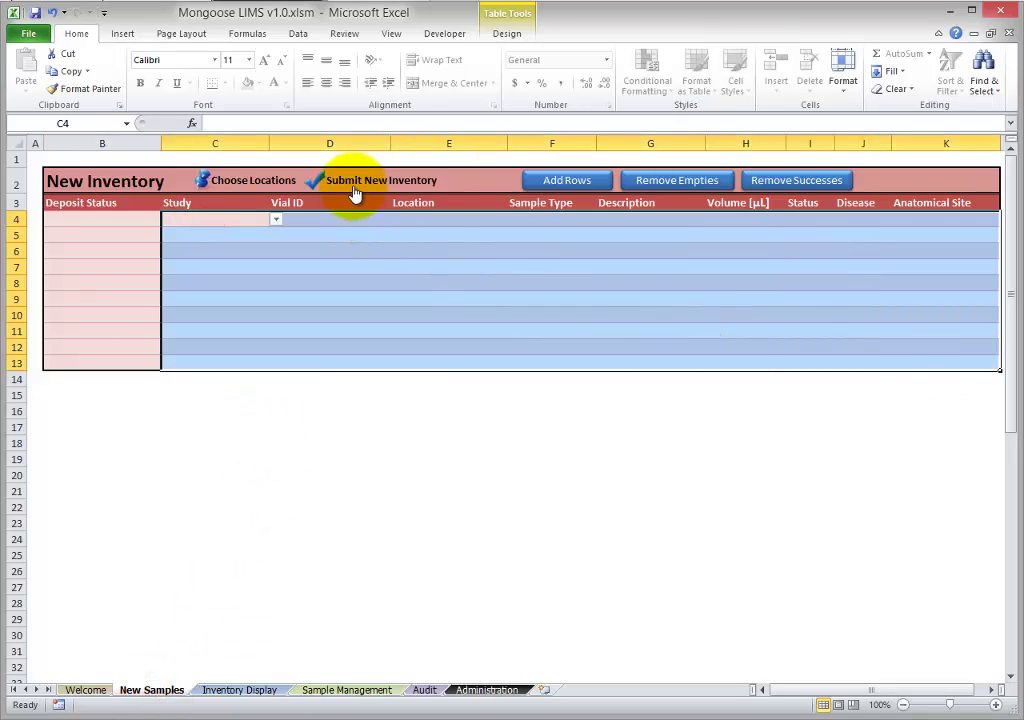
pyautogui.click(276, 219)
pyautogui.click(213, 251)
pyautogui.click(316, 218)
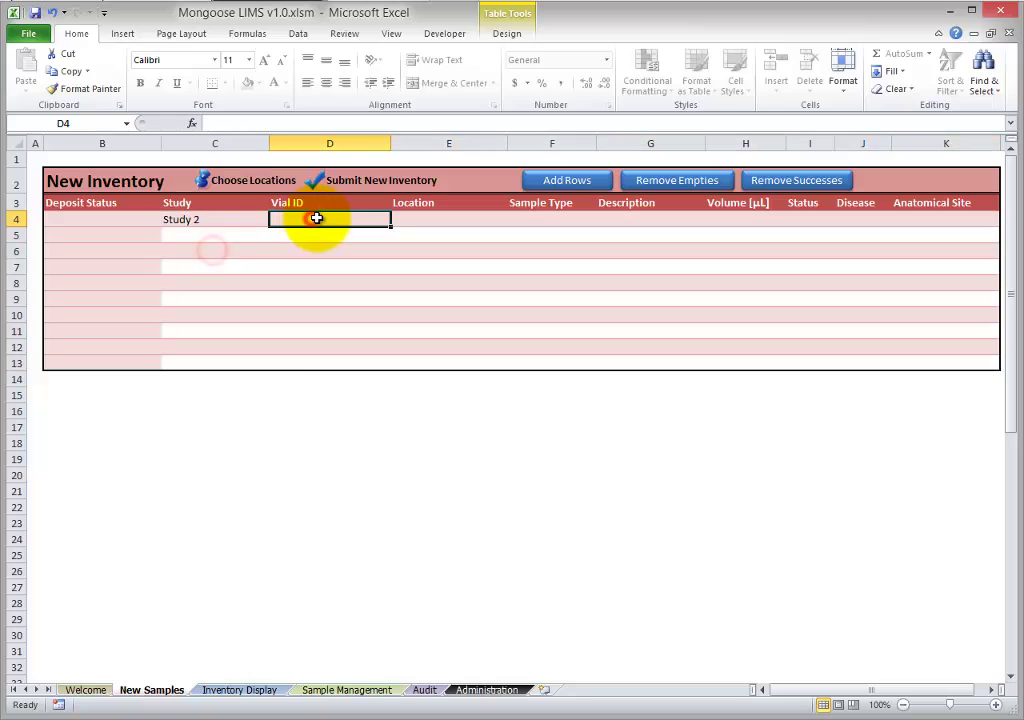
pyautogui.write('20MC01')
pyautogui.press('Tab')
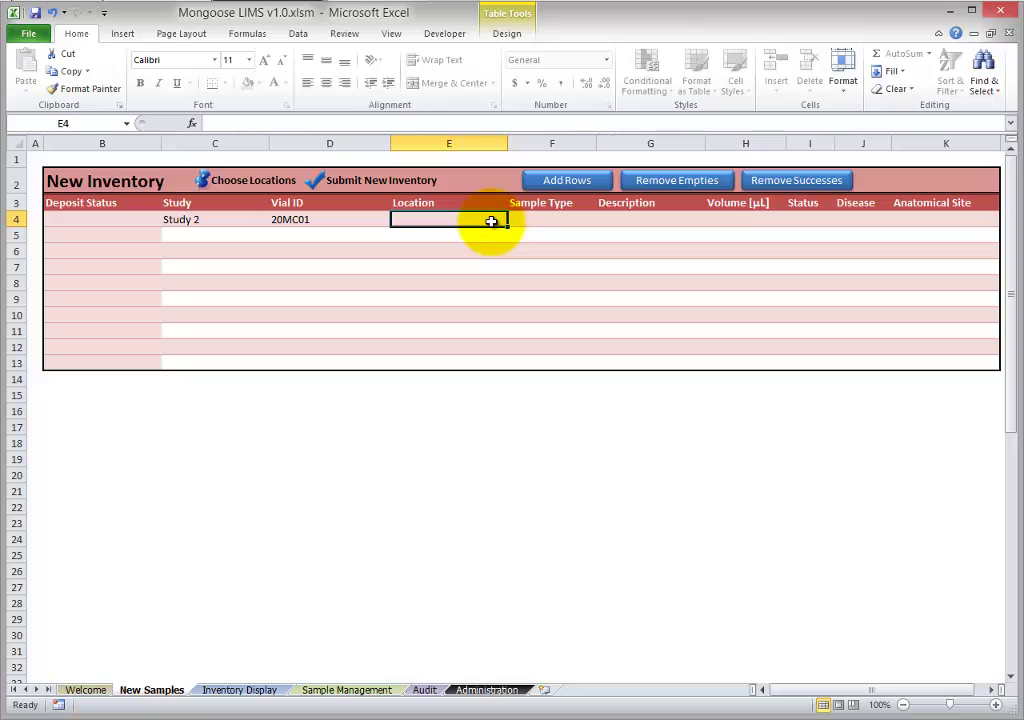
# Step: Place the vial in FREEZER#1 slot C2, giving location FREEZER#1-A.IV.1.C2
pyautogui.click(252, 177)
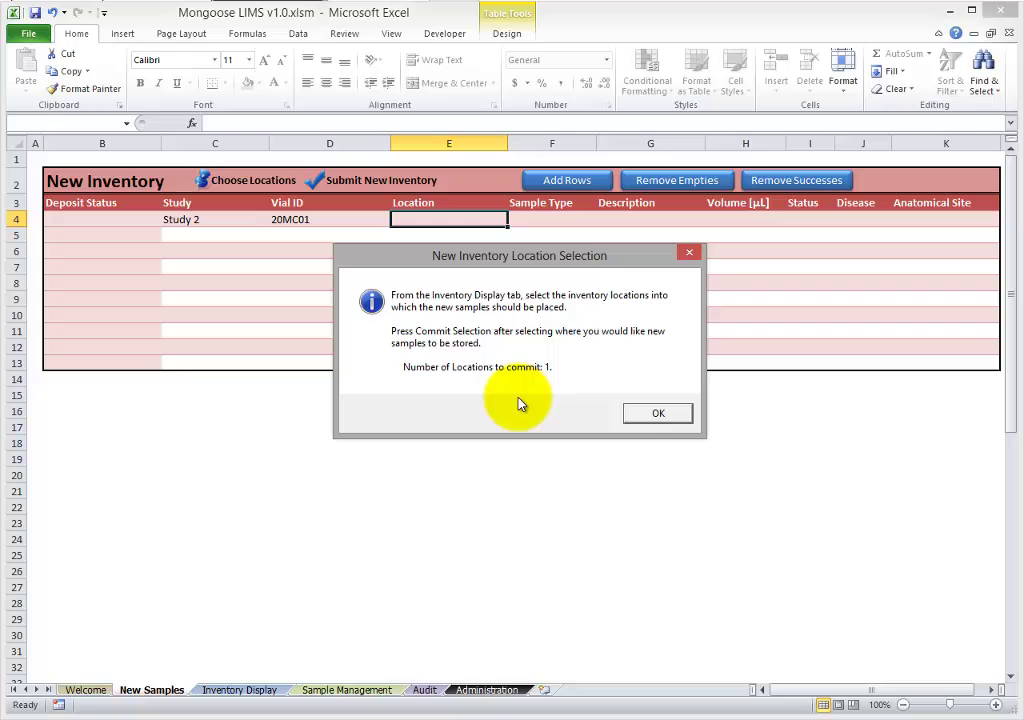
pyautogui.click(648, 413)
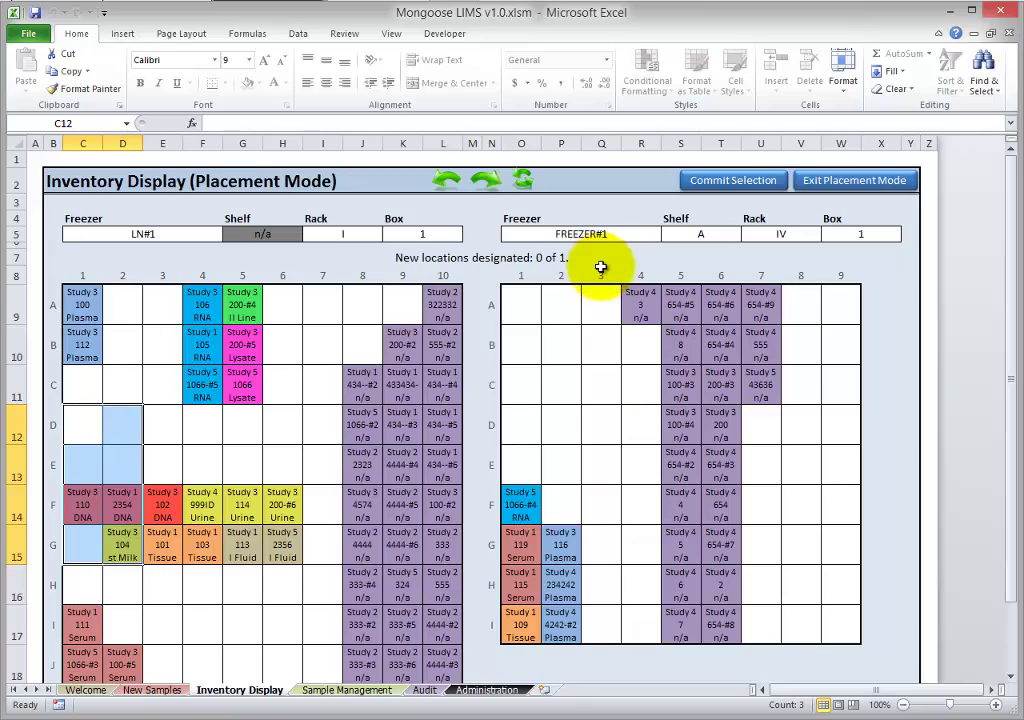
pyautogui.click(566, 347)
pyautogui.click(565, 372)
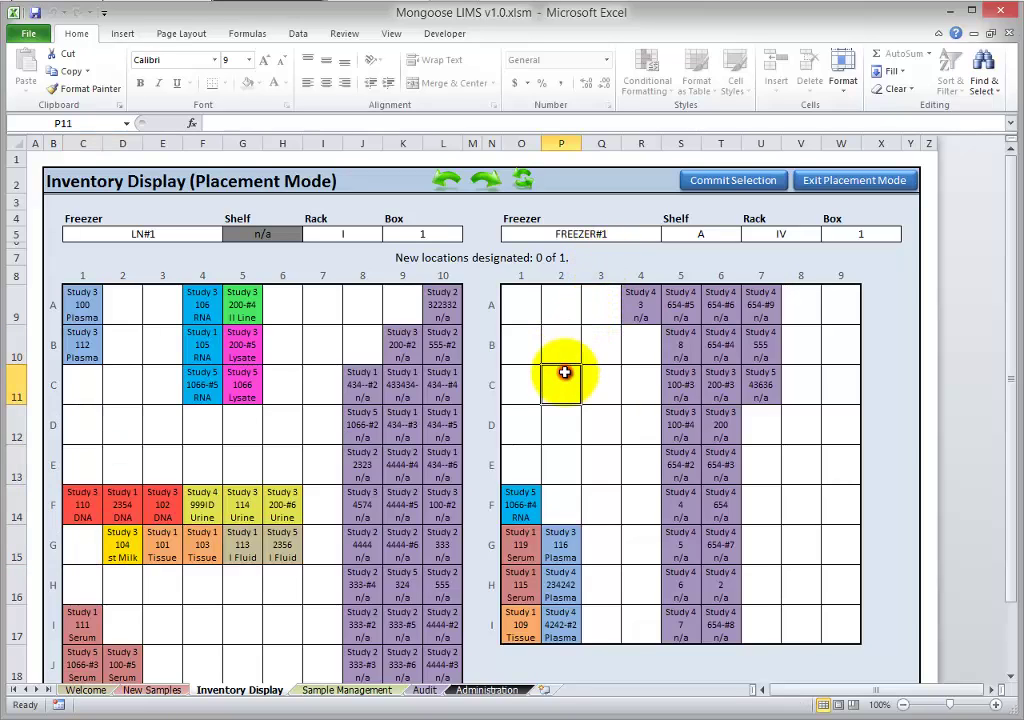
pyautogui.click(729, 190)
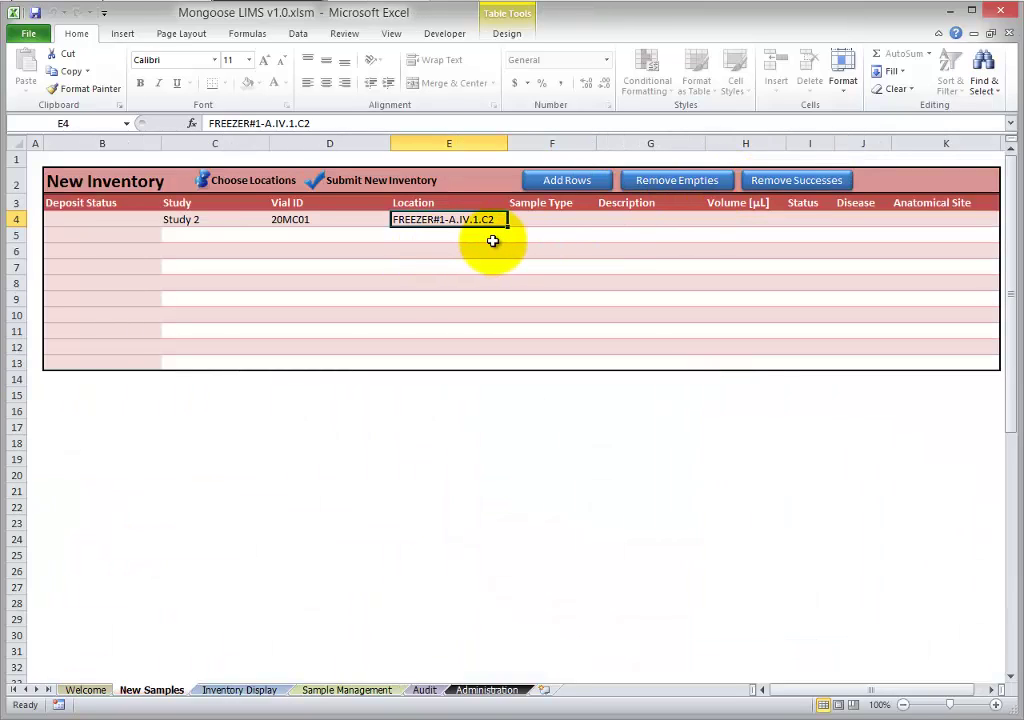
# Step: Give the first row sample type Tissue, description 'third extraction' and volume 1000
pyautogui.click(243, 692)
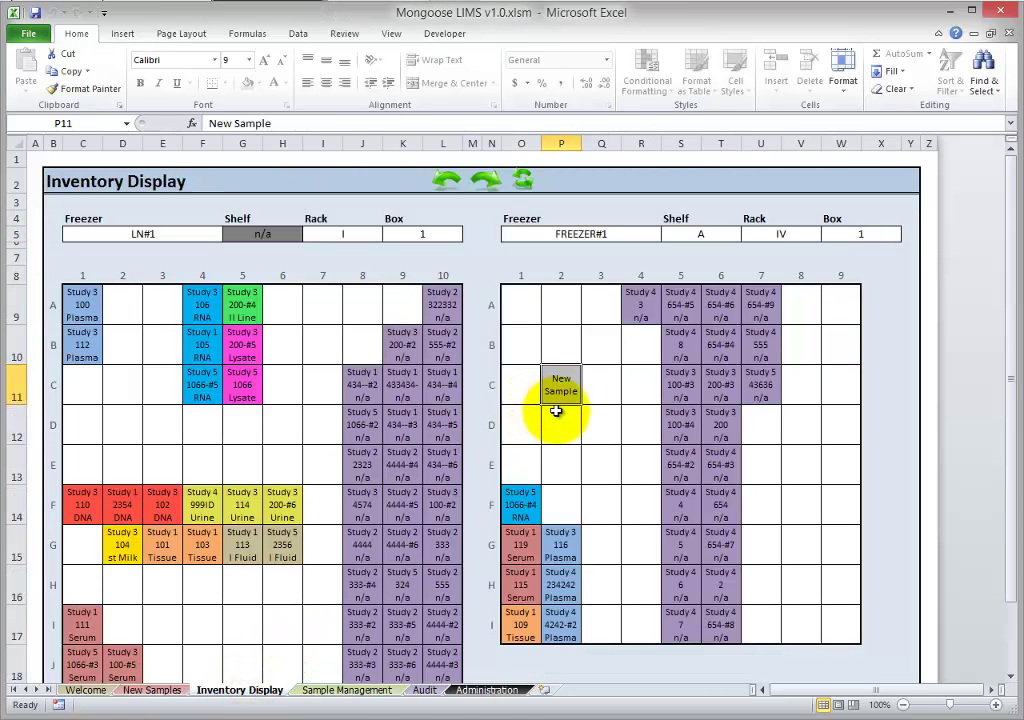
pyautogui.click(158, 691)
pyautogui.click(547, 219)
pyautogui.write('Tissue')
pyautogui.press('Tab')
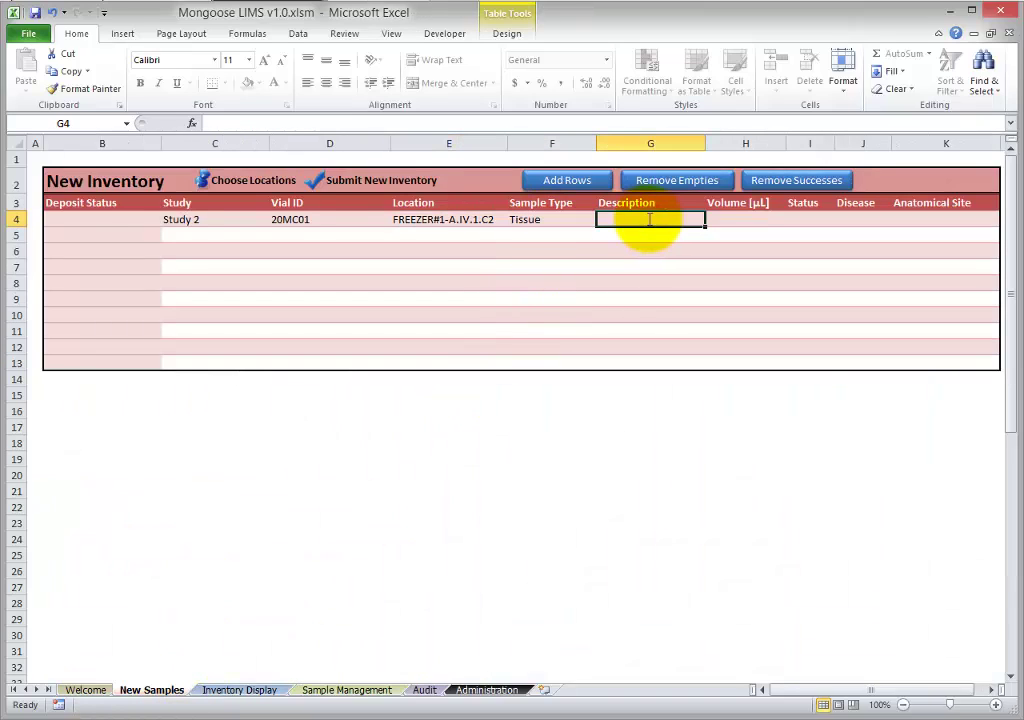
pyautogui.write('third extraction')
pyautogui.press('Tab')
pyautogui.write('1000')
pyautogui.press('Tab')
# Step: Set status Processed, disease Rheumatoid Arthritis, anatomical site n/a, then submit the row
pyautogui.click(841, 218)
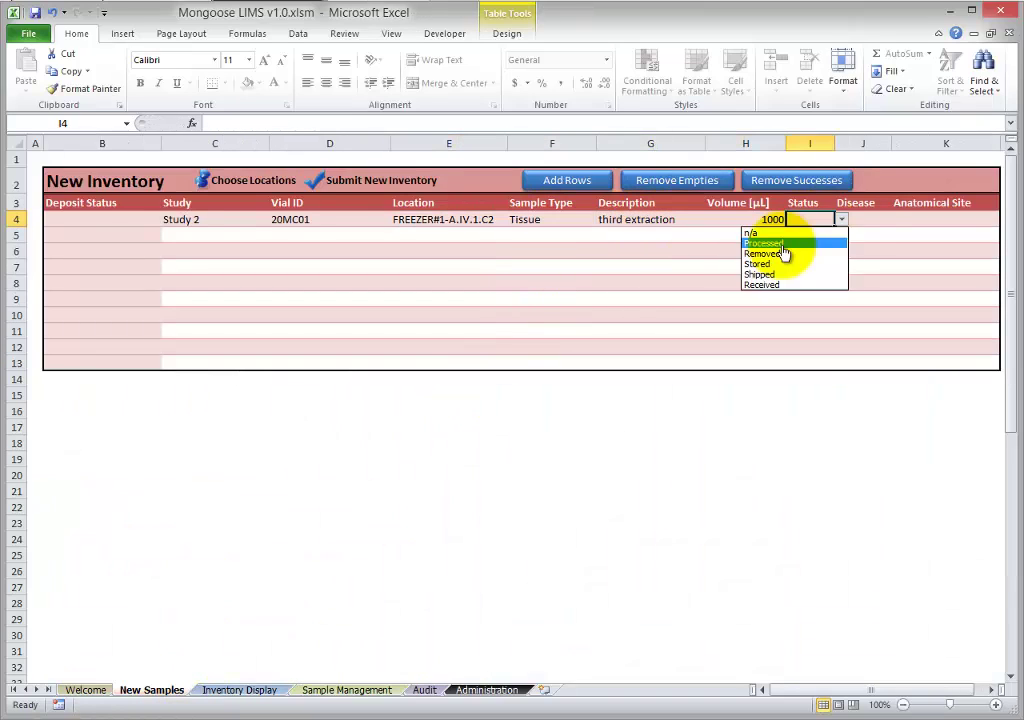
pyautogui.click(784, 251)
pyautogui.click(871, 222)
pyautogui.click(898, 219)
pyautogui.click(840, 243)
pyautogui.click(945, 219)
pyautogui.write('n/a')
pyautogui.press('Return')
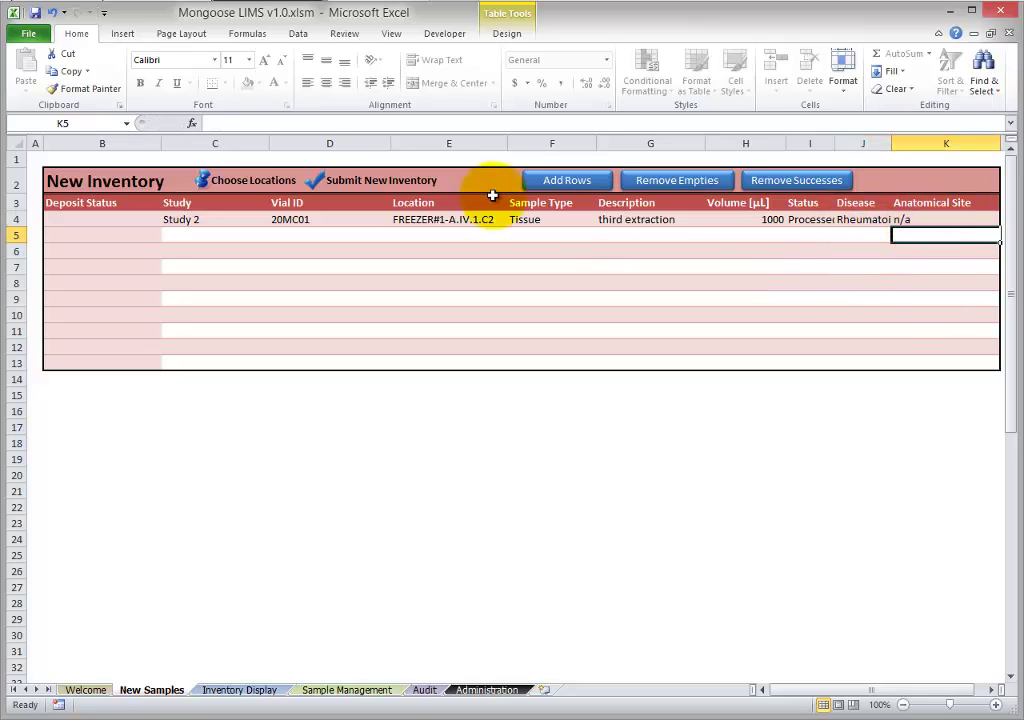
pyautogui.click(390, 186)
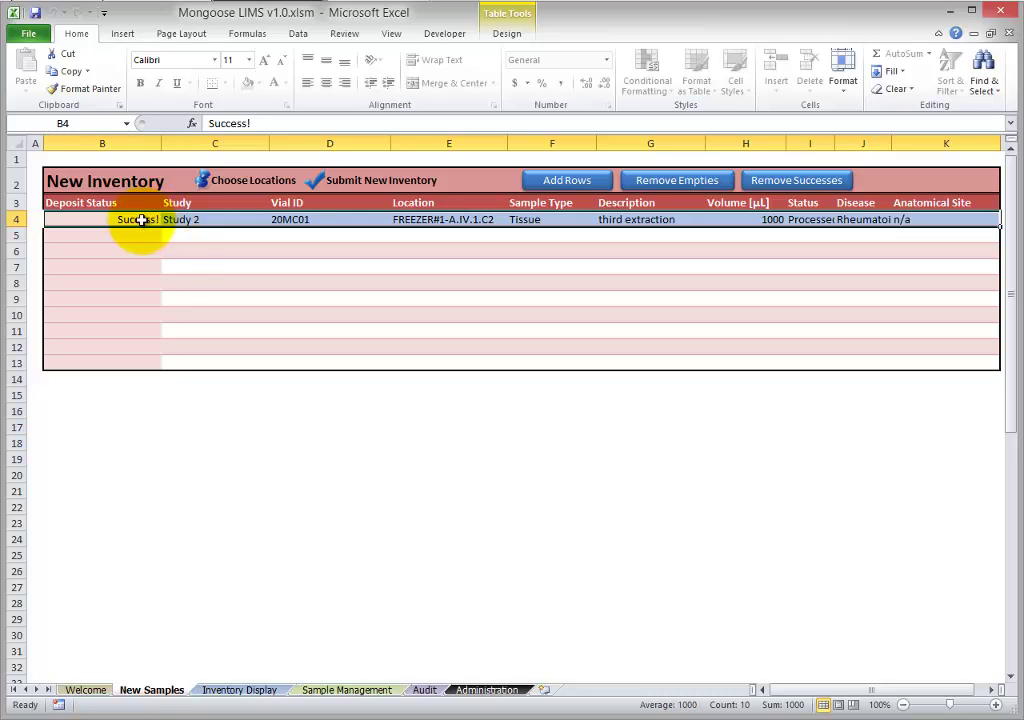
pyautogui.click(241, 691)
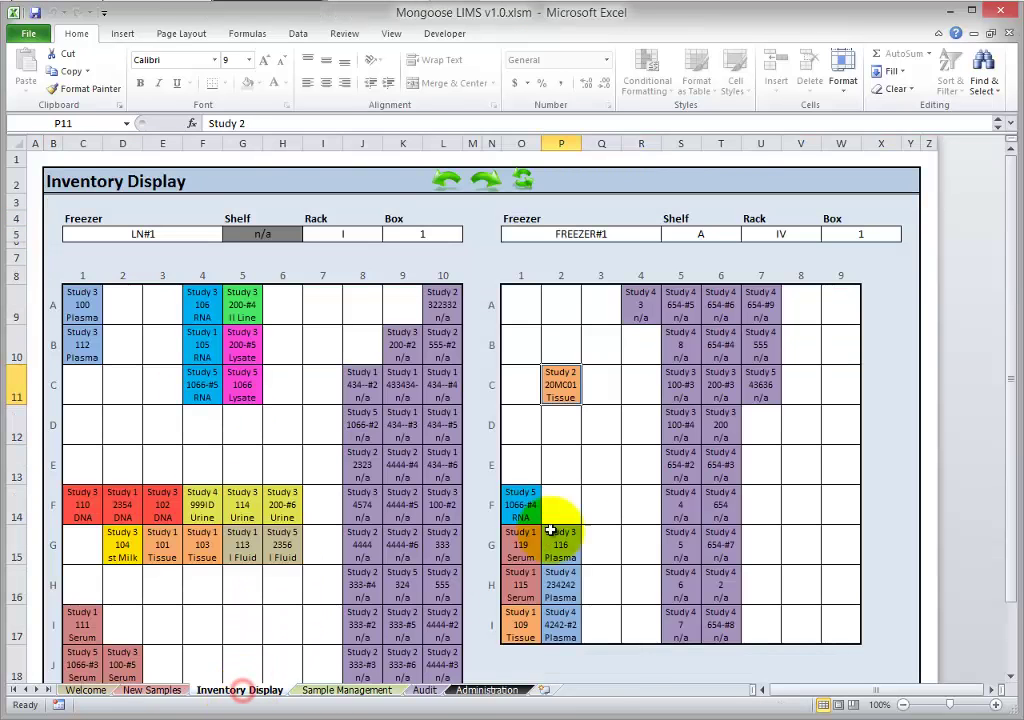
pyautogui.click(561, 346)
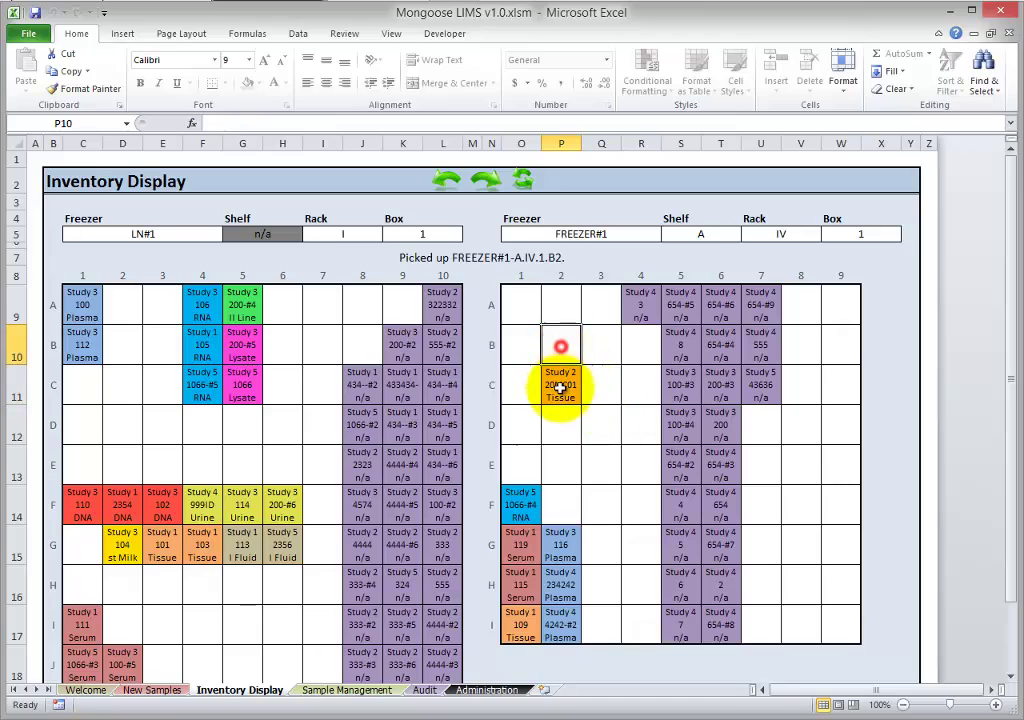
pyautogui.click(561, 387)
pyautogui.click(601, 386)
pyautogui.click(560, 340)
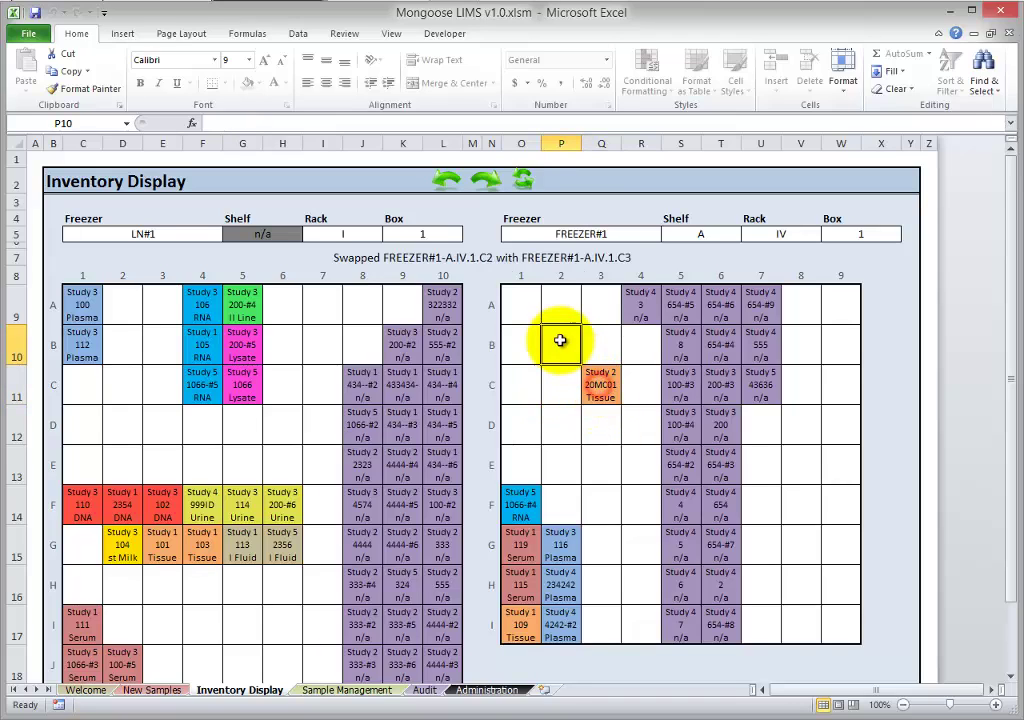
pyautogui.click(558, 395)
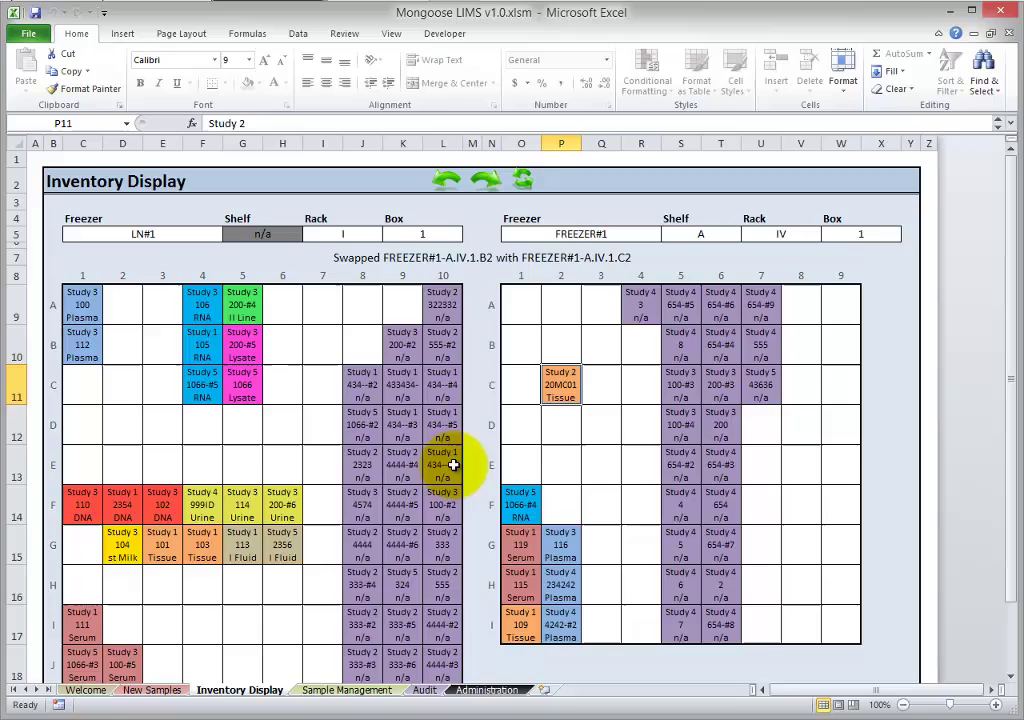
pyautogui.click(165, 690)
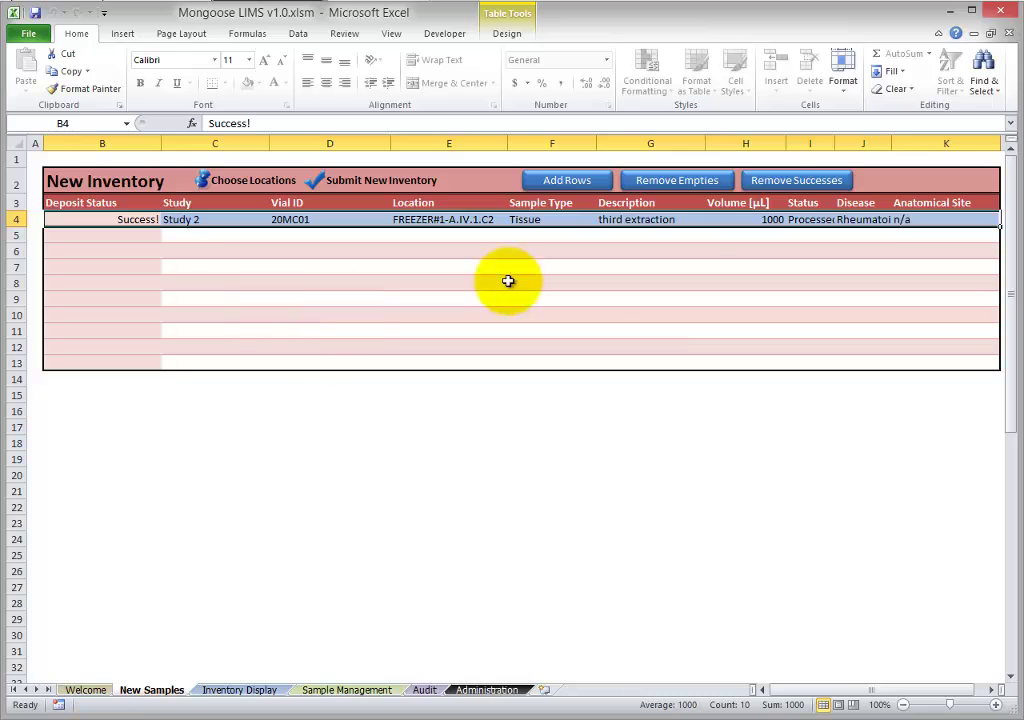
# Step: Clear submitted rows, add empty rows, and paste Study 4 from Book2 into the Study column
pyautogui.click(769, 190)
pyautogui.click(558, 183)
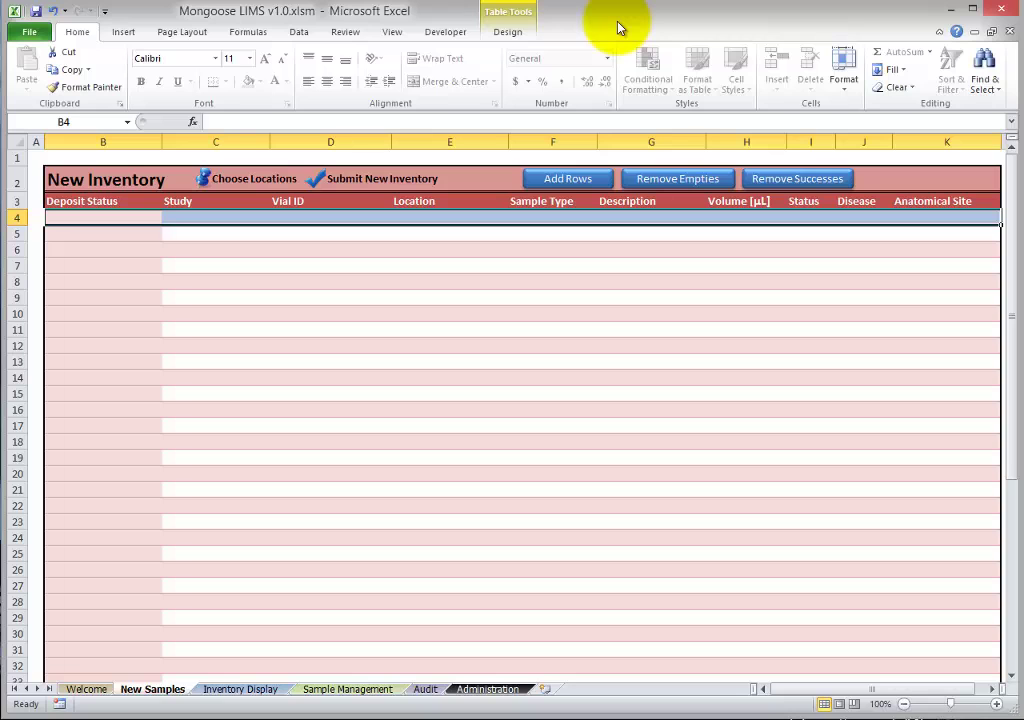
pyautogui.hotkey('alt', 'Tab')
pyautogui.moveTo(46, 185); pyautogui.dragTo(59, 574)
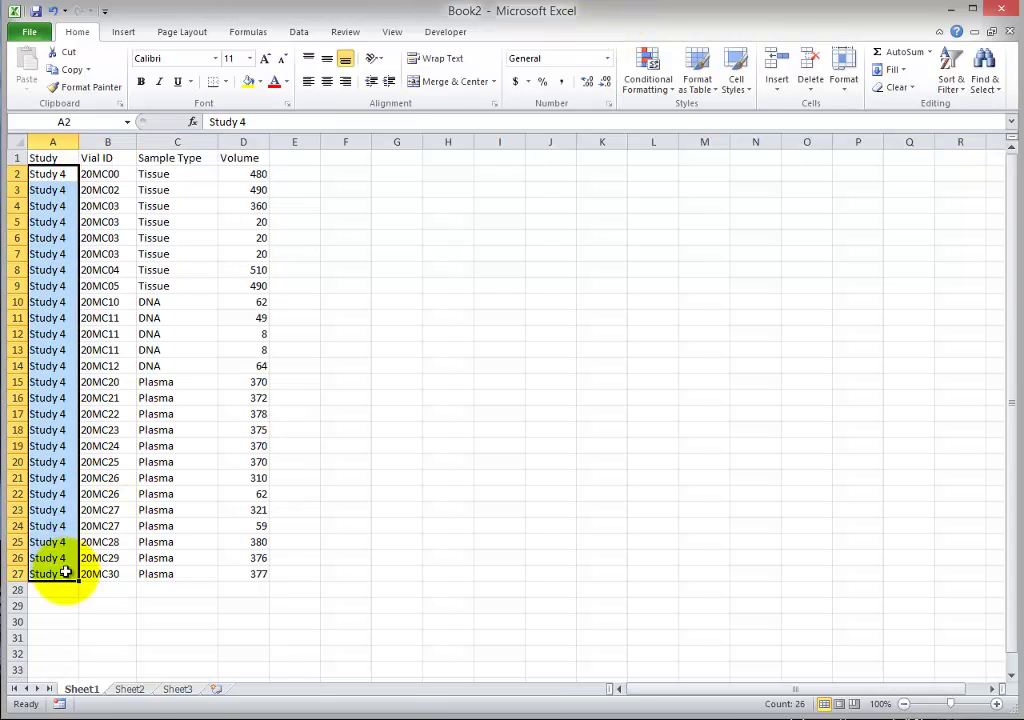
pyautogui.hotkey('ctrl', 'c')
pyautogui.hotkey('alt', 'Tab')
pyautogui.click(207, 221)
pyautogui.hotkey('ctrl', 'v')
# Step: Paste the Book2 vial IDs into the Vial ID column starting at D4
pyautogui.hotkey('alt', 'Tab')
pyautogui.moveTo(107, 174); pyautogui.dragTo(103, 570)
pyautogui.hotkey('ctrl', 'c')
pyautogui.hotkey('alt', 'Tab')
pyautogui.click(315, 219)
pyautogui.hotkey('ctrl', 'v')
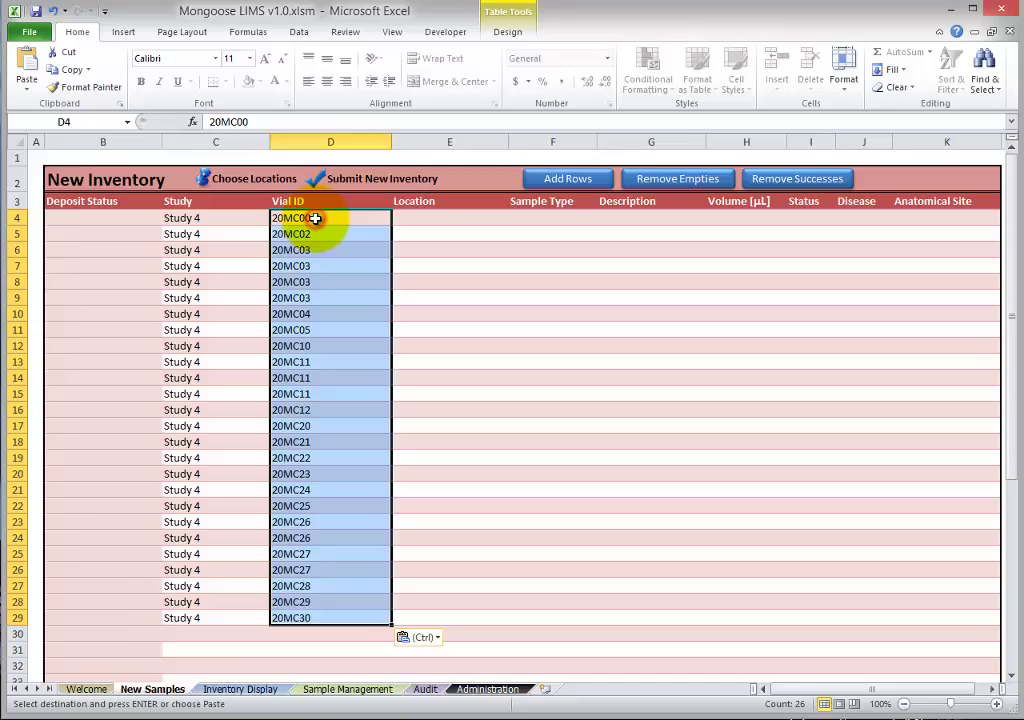
# Step: Paste the Book2 sample types into column F and volumes into column H
pyautogui.hotkey('alt', 'Tab')
pyautogui.moveTo(170, 174); pyautogui.dragTo(172, 574)
pyautogui.hotkey('ctrl', 'c')
pyautogui.hotkey('alt', 'Tab')
pyautogui.click(541, 218)
pyautogui.hotkey('ctrl', 'v')
pyautogui.hotkey('alt', 'Tab')
pyautogui.moveTo(243, 174); pyautogui.dragTo(247, 571)
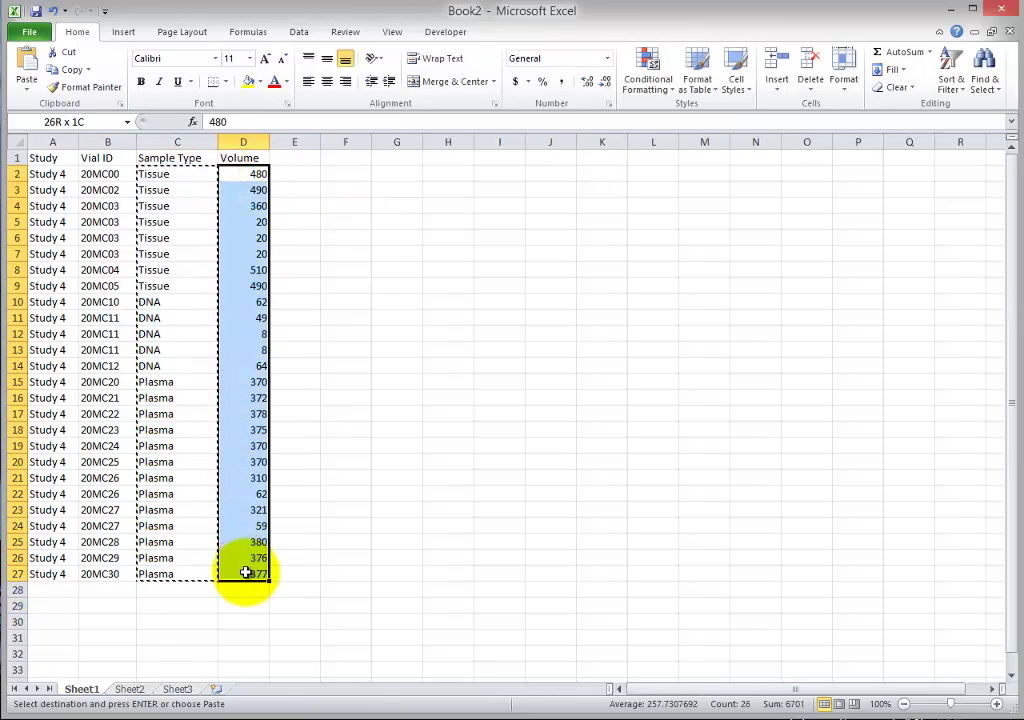
pyautogui.hotkey('ctrl', 'c')
pyautogui.hotkey('alt', 'Tab')
pyautogui.click(736, 213)
pyautogui.hotkey('ctrl', 'v')
# Step: Assign locations E4:E29 to column 9 of FREEZER#1 box 1 and slots in box 6
pyautogui.moveTo(487, 222); pyautogui.dragTo(423, 613)
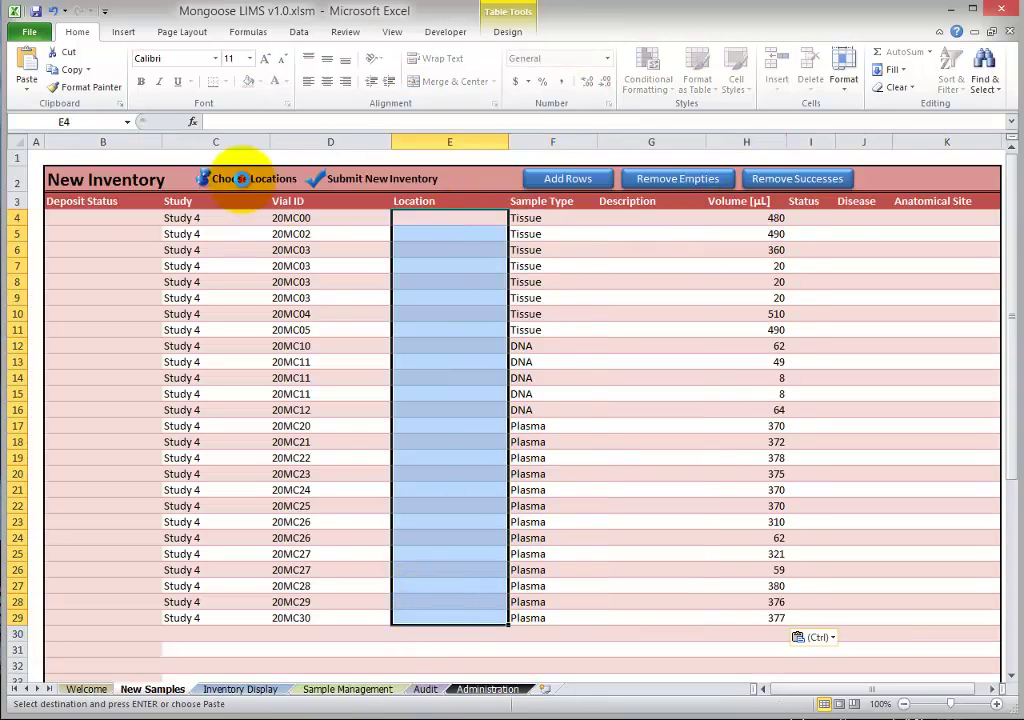
pyautogui.click(229, 176)
pyautogui.click(538, 411)
pyautogui.moveTo(839, 308); pyautogui.dragTo(830, 633)
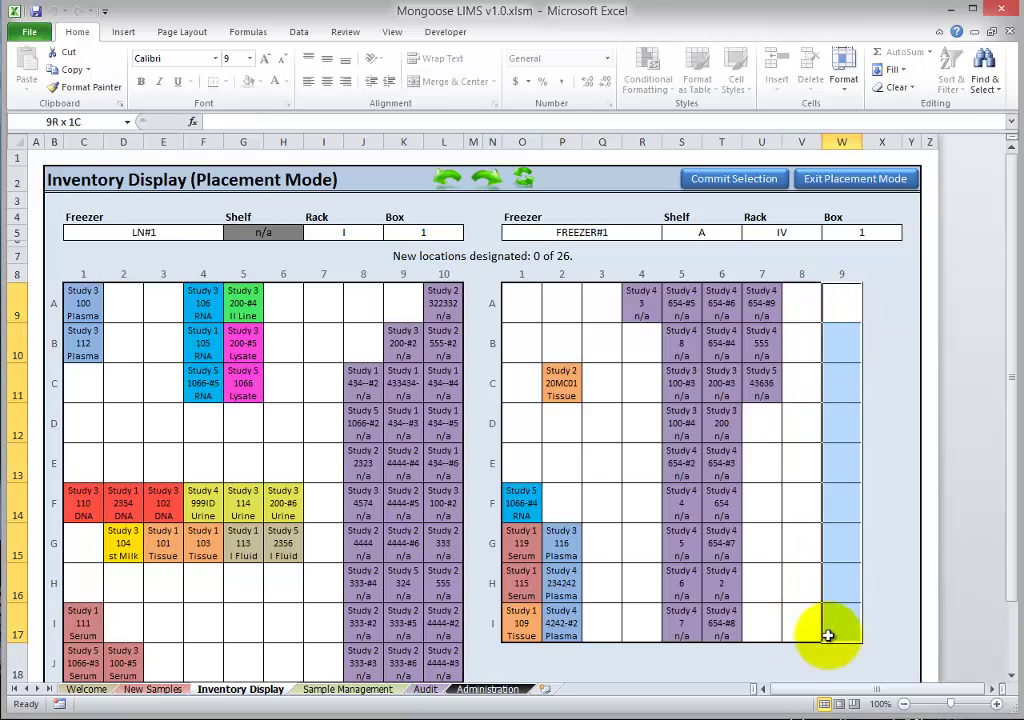
pyautogui.click(841, 232)
pyautogui.click(866, 232)
pyautogui.click(841, 297)
pyautogui.moveTo(841, 297); pyautogui.dragTo(651, 457)
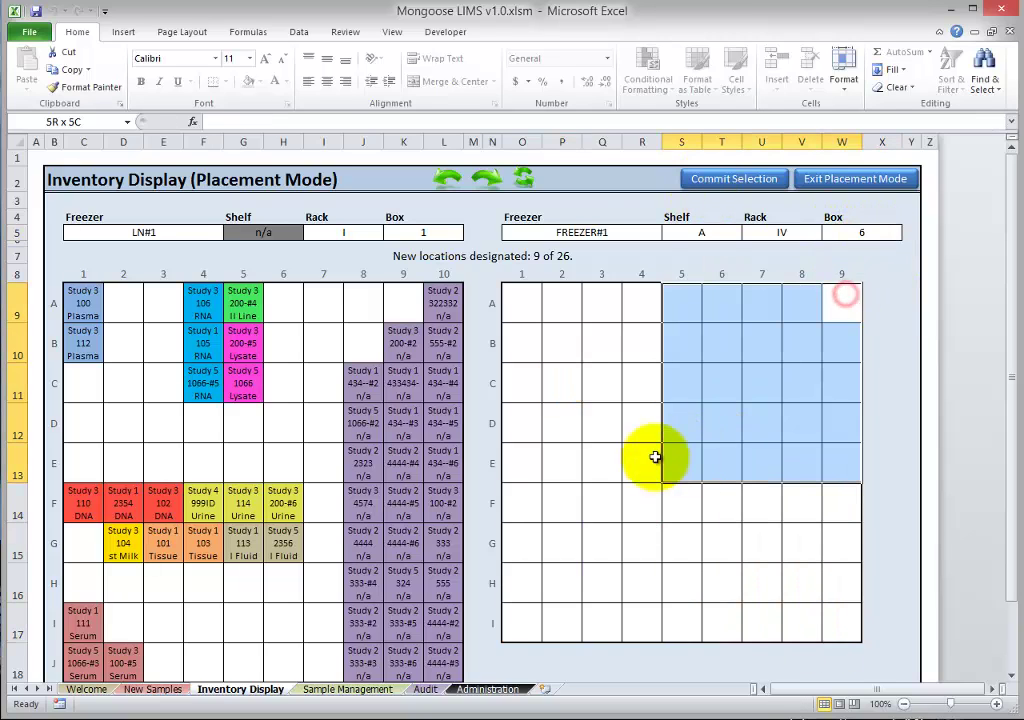
pyautogui.click(707, 192)
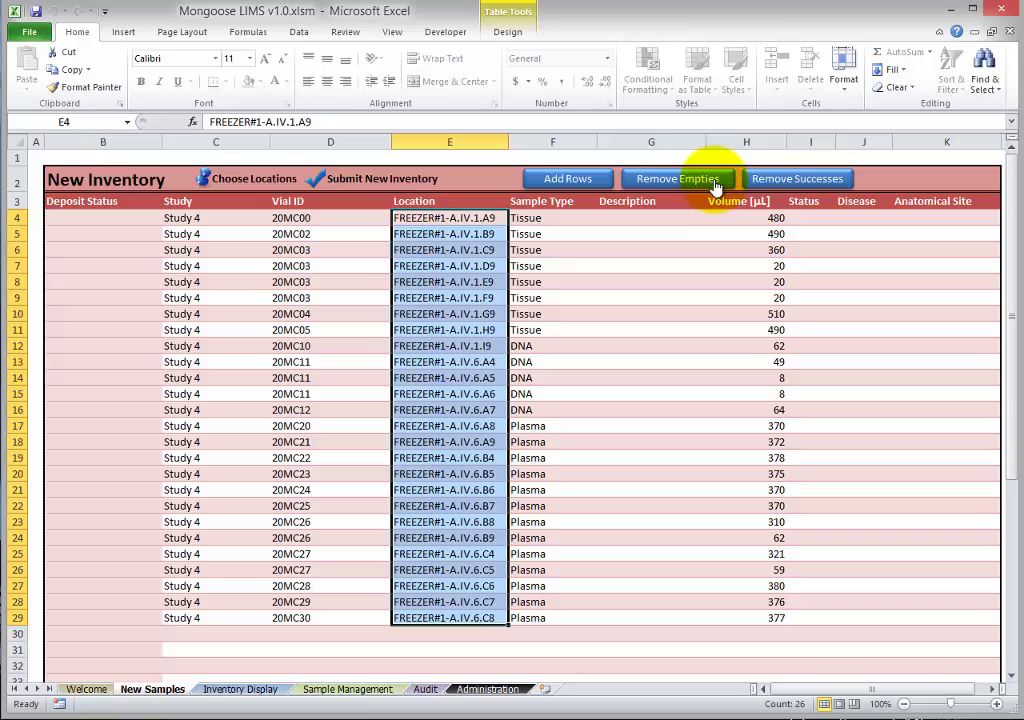
pyautogui.moveTo(444, 217); pyautogui.dragTo(455, 346)
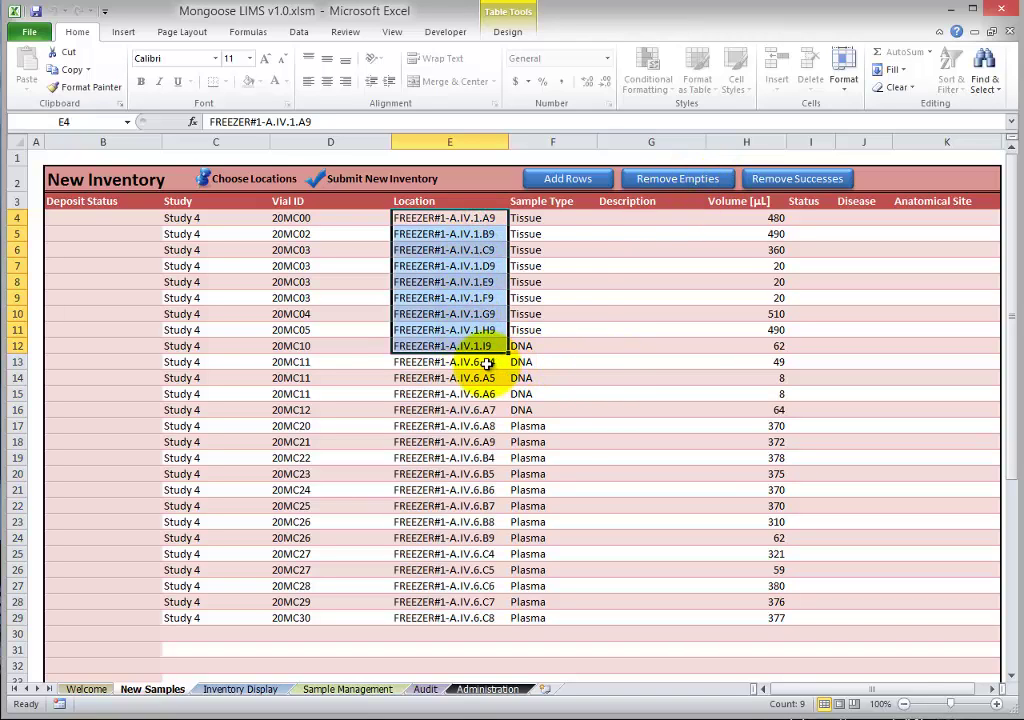
pyautogui.moveTo(487, 363); pyautogui.dragTo(466, 616)
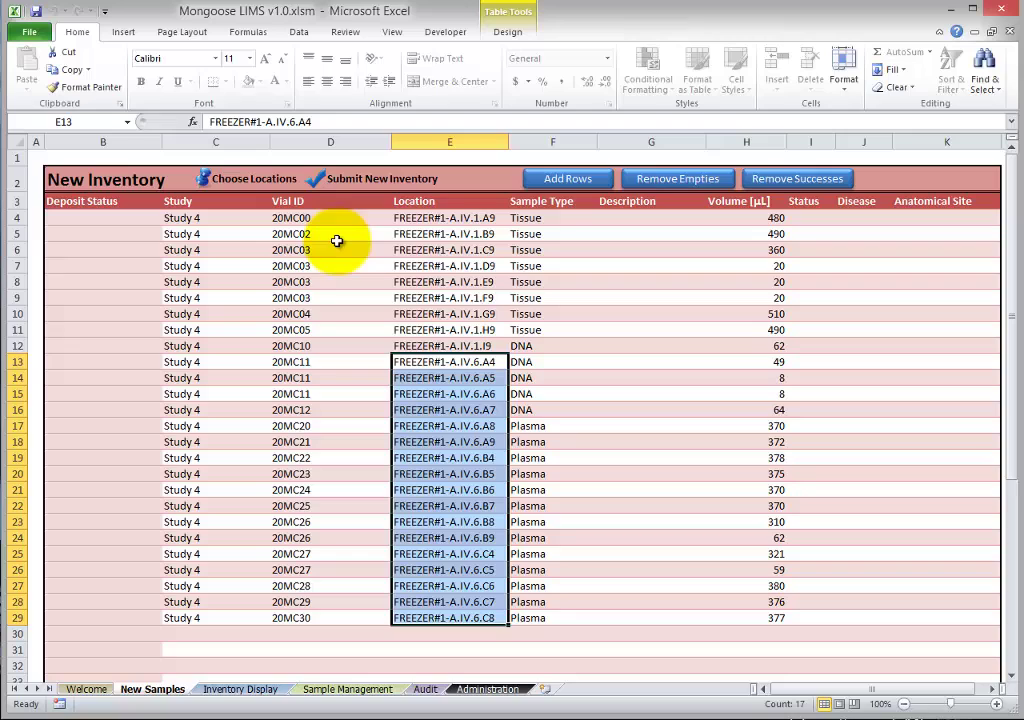
pyautogui.moveTo(320, 250)
pyautogui.mouseDown()
pyautogui.moveTo(313, 299)
pyautogui.moveTo(334, 298)
pyautogui.mouseUp()
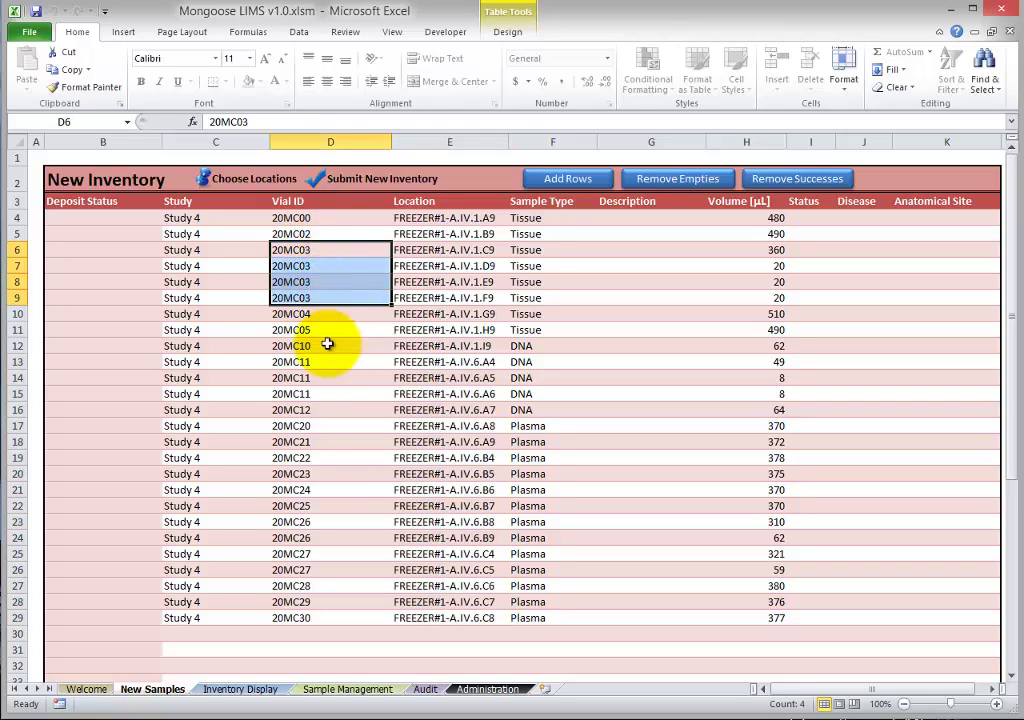
pyautogui.moveTo(320, 362); pyautogui.dragTo(315, 394)
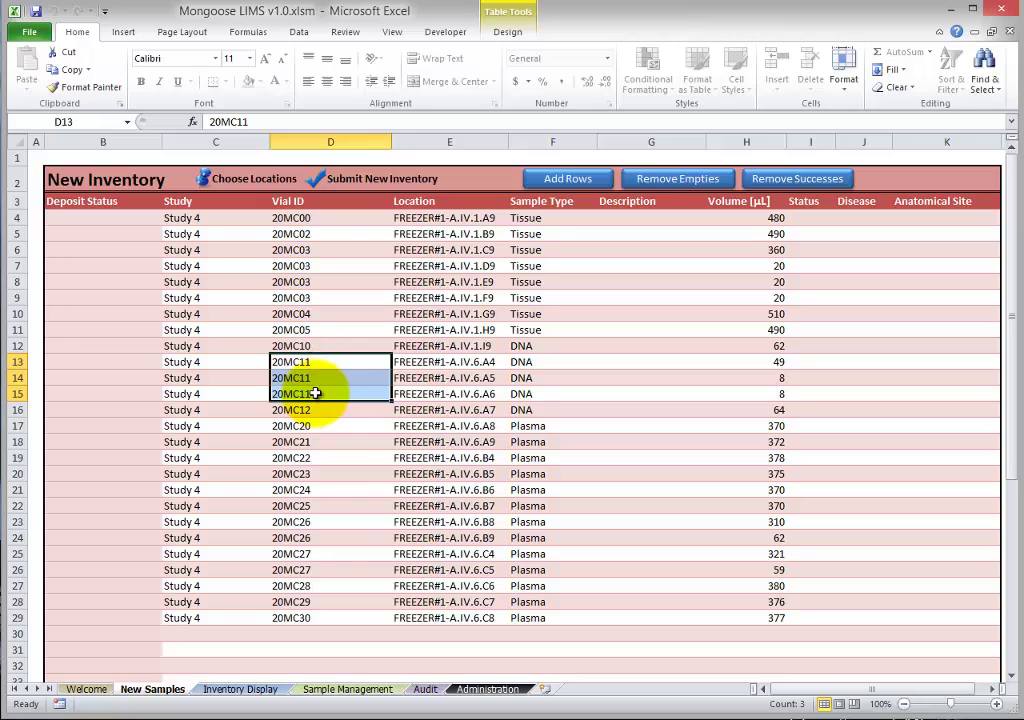
pyautogui.moveTo(324, 554)
pyautogui.mouseDown()
pyautogui.moveTo(331, 576)
pyautogui.moveTo(320, 570)
pyautogui.mouseUp()
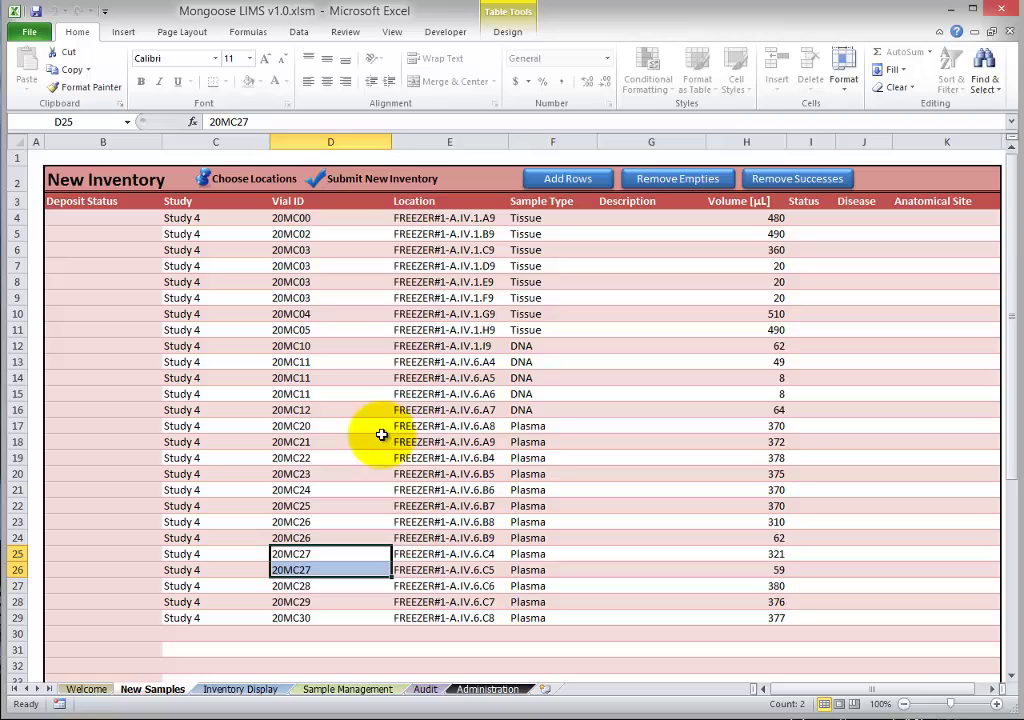
# Step: Submit the Study 4 samples, keeping the first 20MC03 plain and marking three later copies as children
pyautogui.click(377, 180)
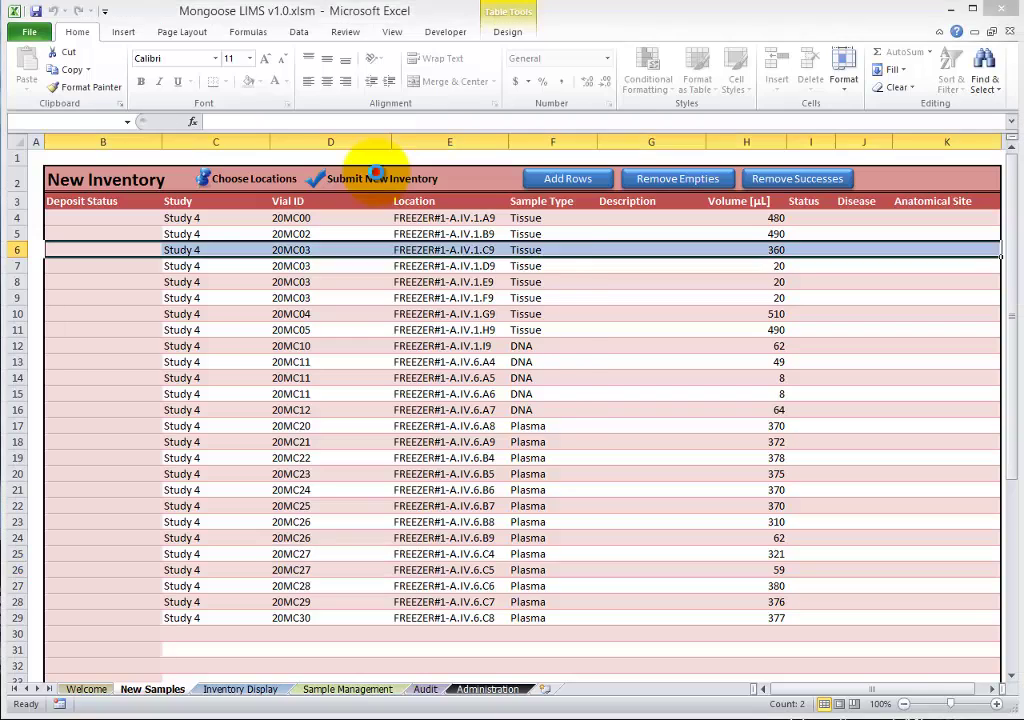
pyautogui.moveTo(390, 241); pyautogui.dragTo(551, 254)
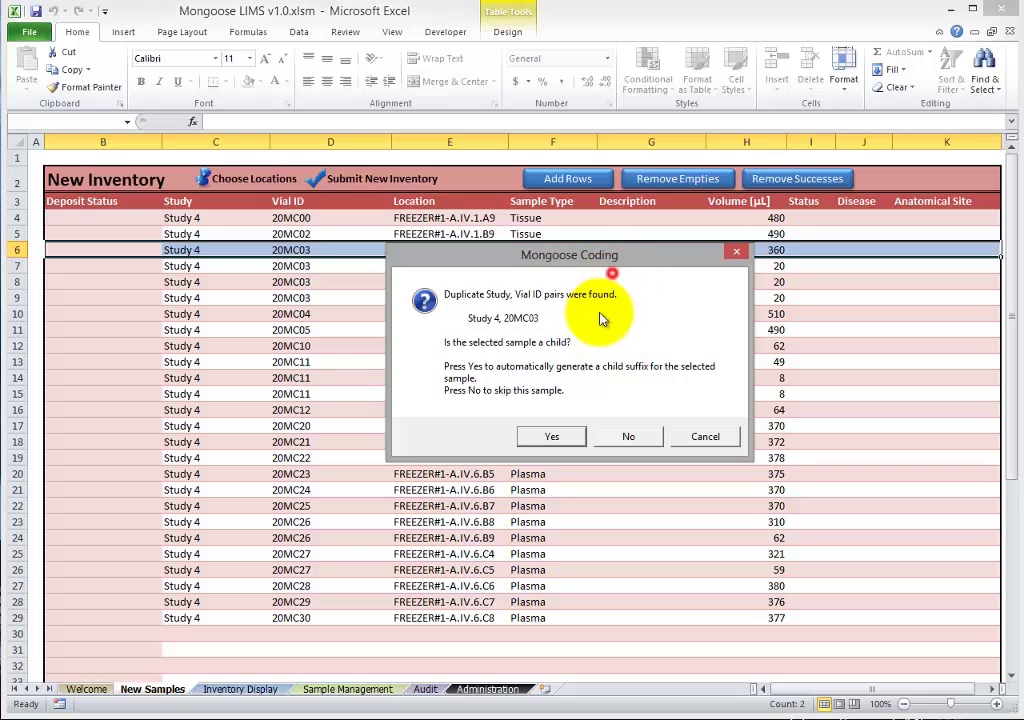
pyautogui.moveTo(591, 260); pyautogui.dragTo(700, 280)
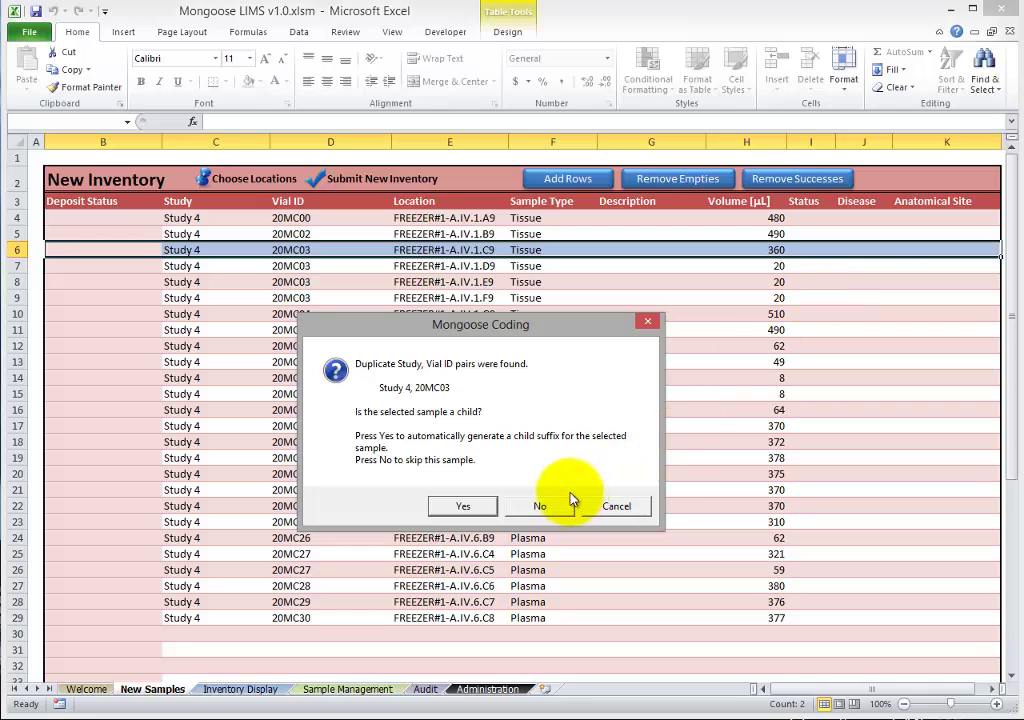
pyautogui.click(541, 507)
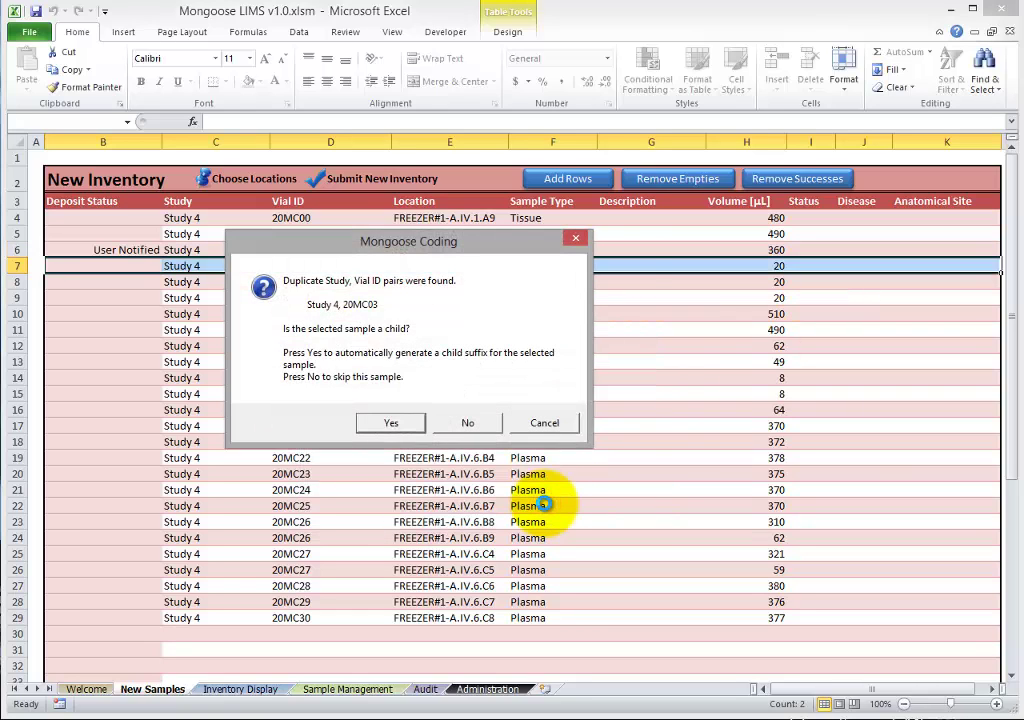
pyautogui.click(395, 424)
pyautogui.click(395, 424)
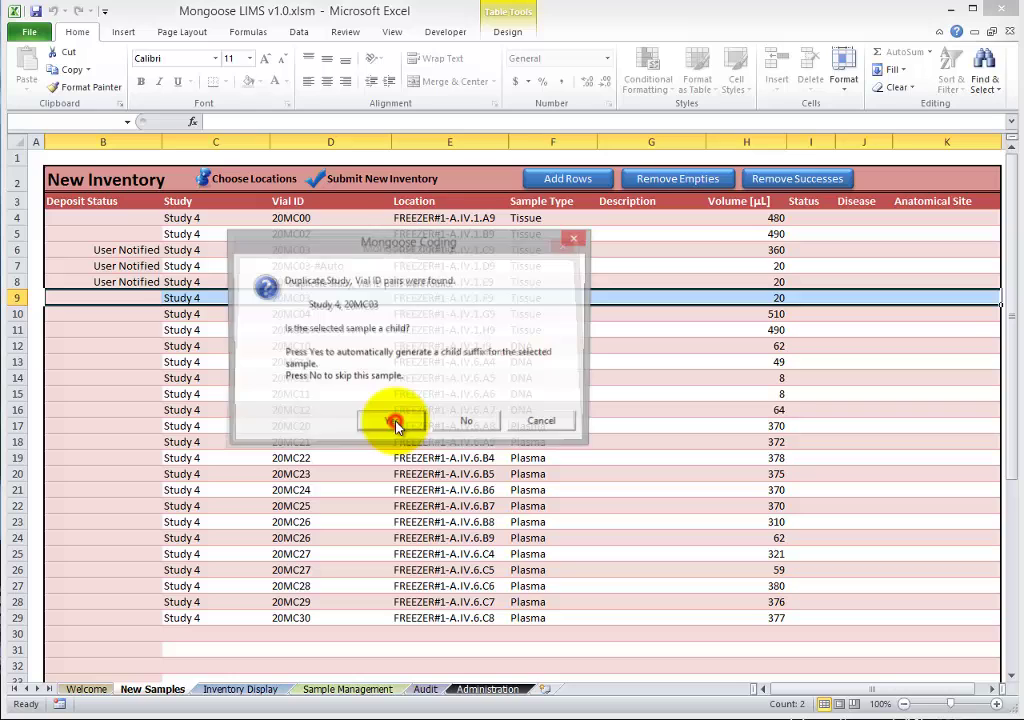
pyautogui.click(395, 424)
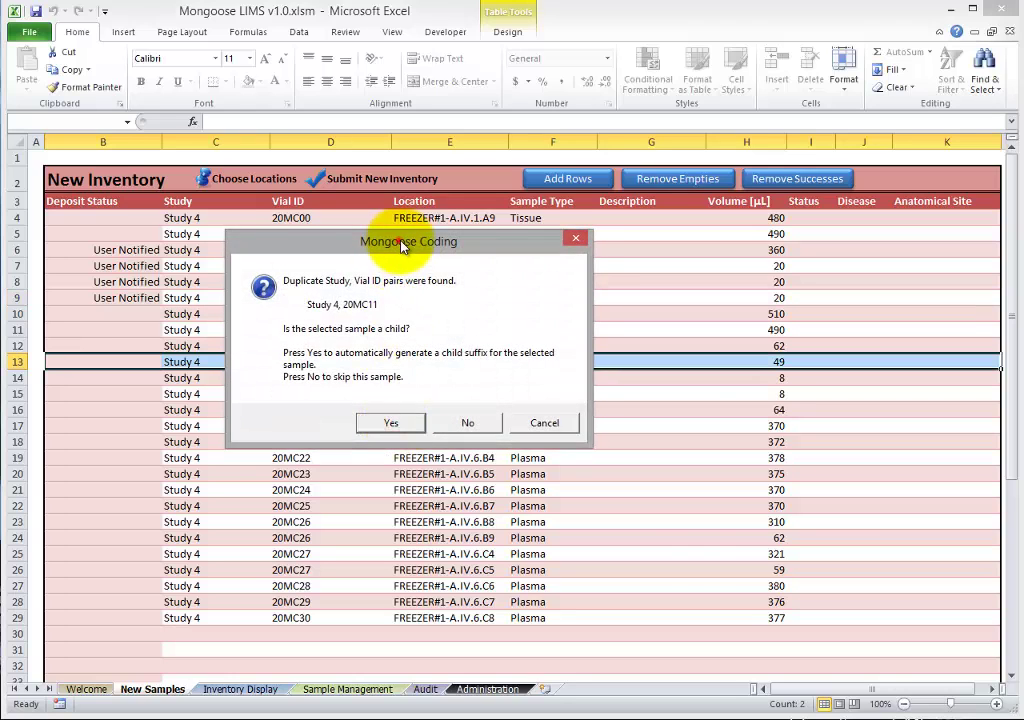
pyautogui.click(359, 295)
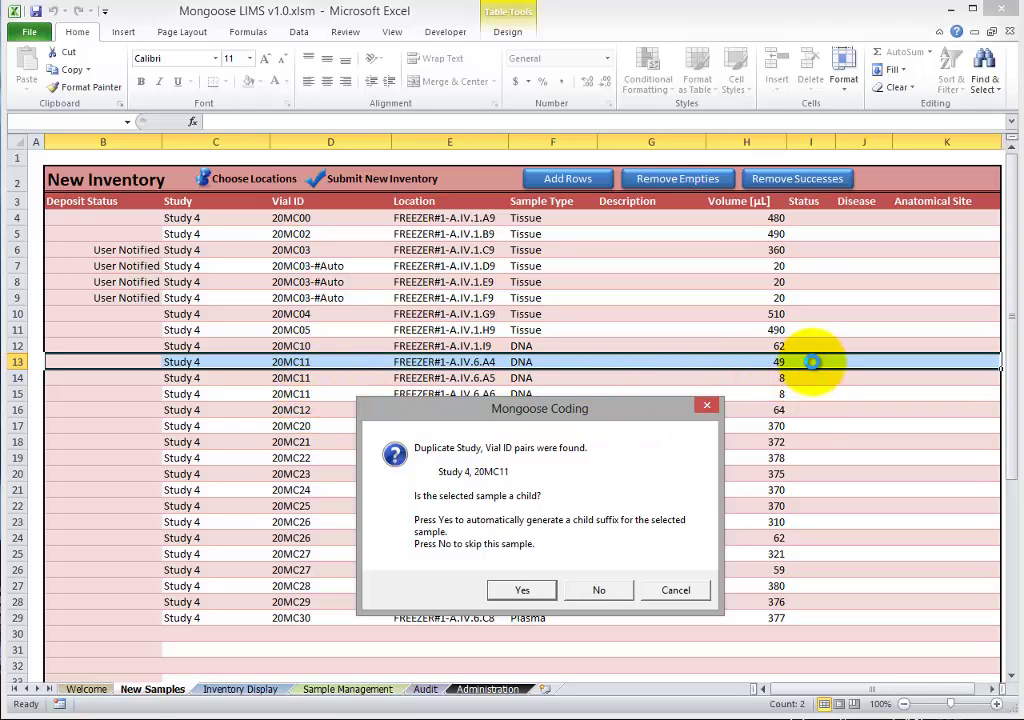
# Step: Keep the first 20MC11, 20MC26 and 20MC27 vials plain and mark their repeats as children
pyautogui.click(599, 590)
pyautogui.click(400, 424)
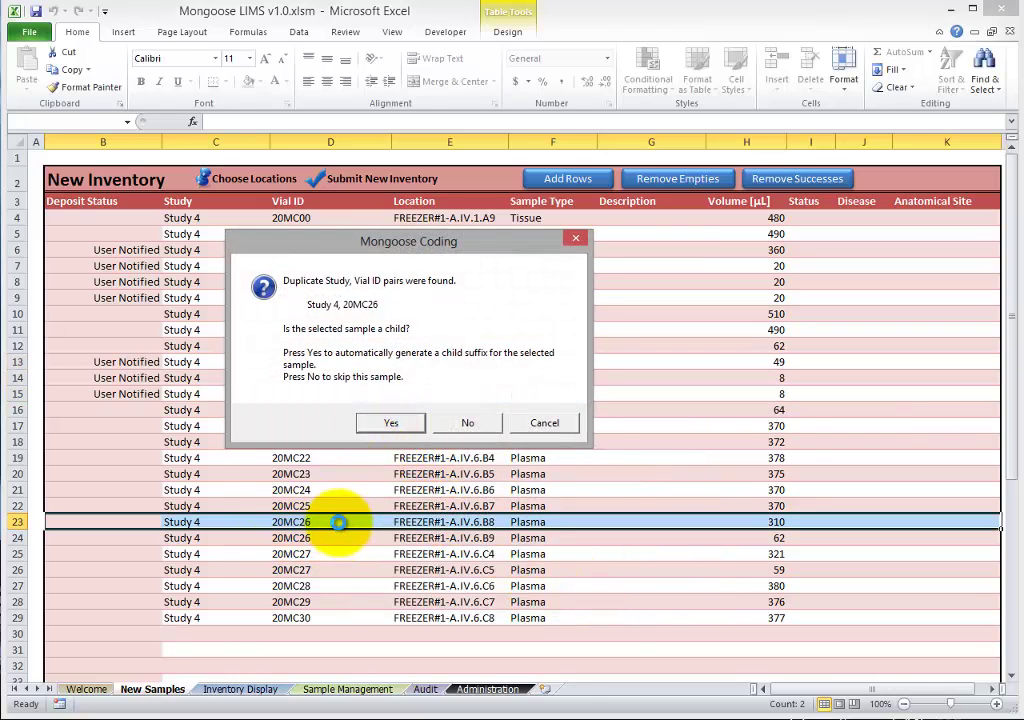
pyautogui.click(462, 423)
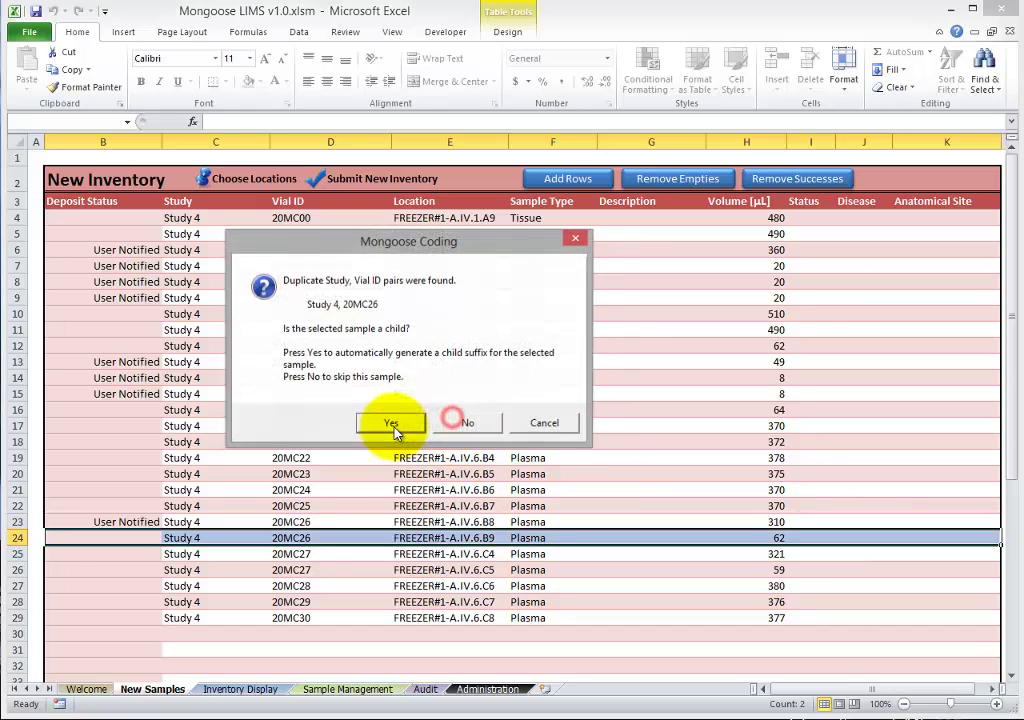
pyautogui.click(392, 423)
pyautogui.click(446, 427)
pyautogui.click(392, 423)
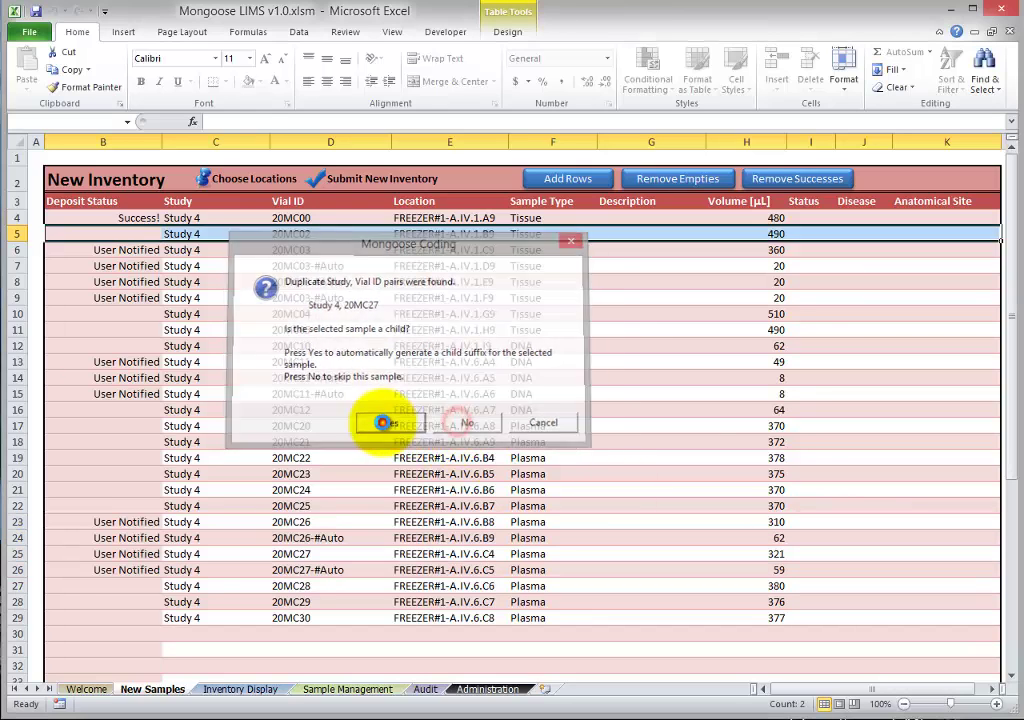